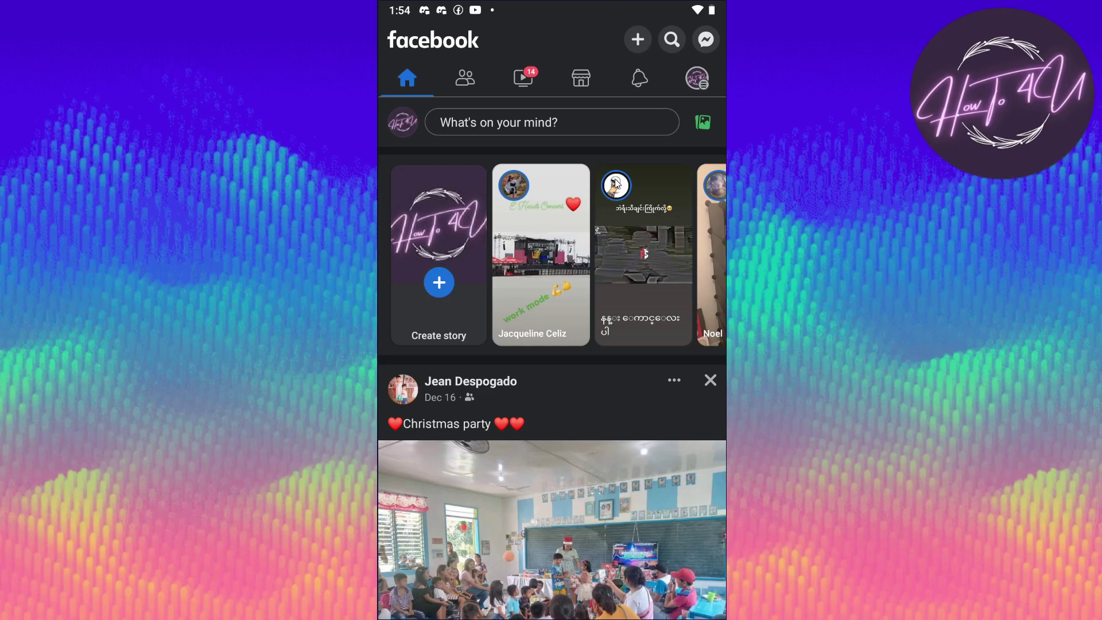
Check Facebook's listing in the Play Store and reopen Facebook on its home feed.
{"action": "left_click", "coordinate": [697, 75]}
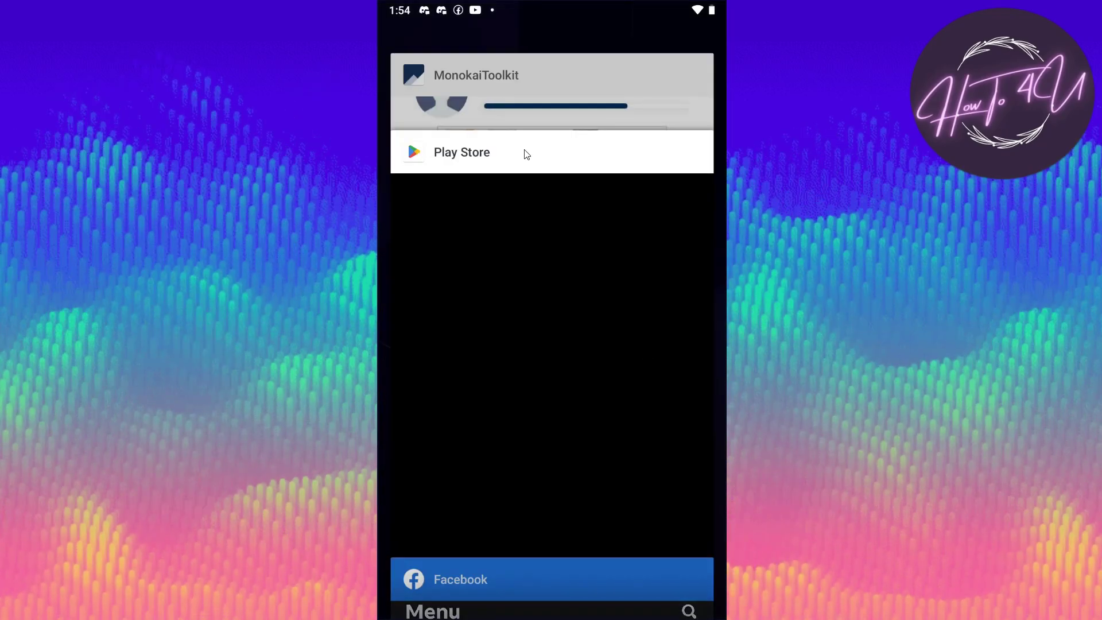
{"action": "left_click", "coordinate": [524, 153]}
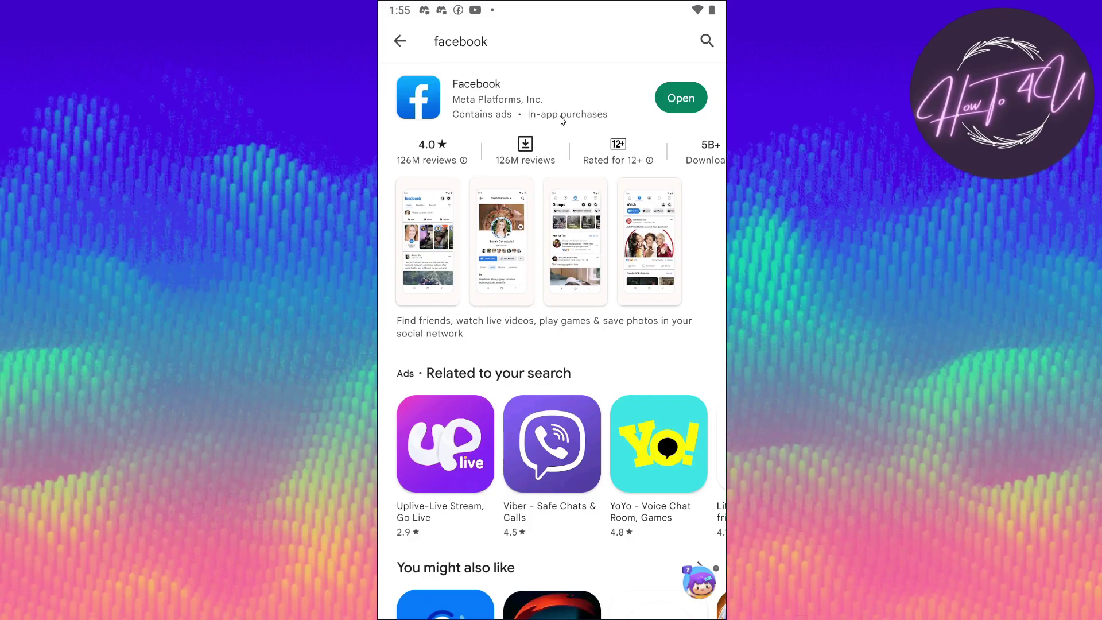
{"action": "left_click", "coordinate": [680, 101]}
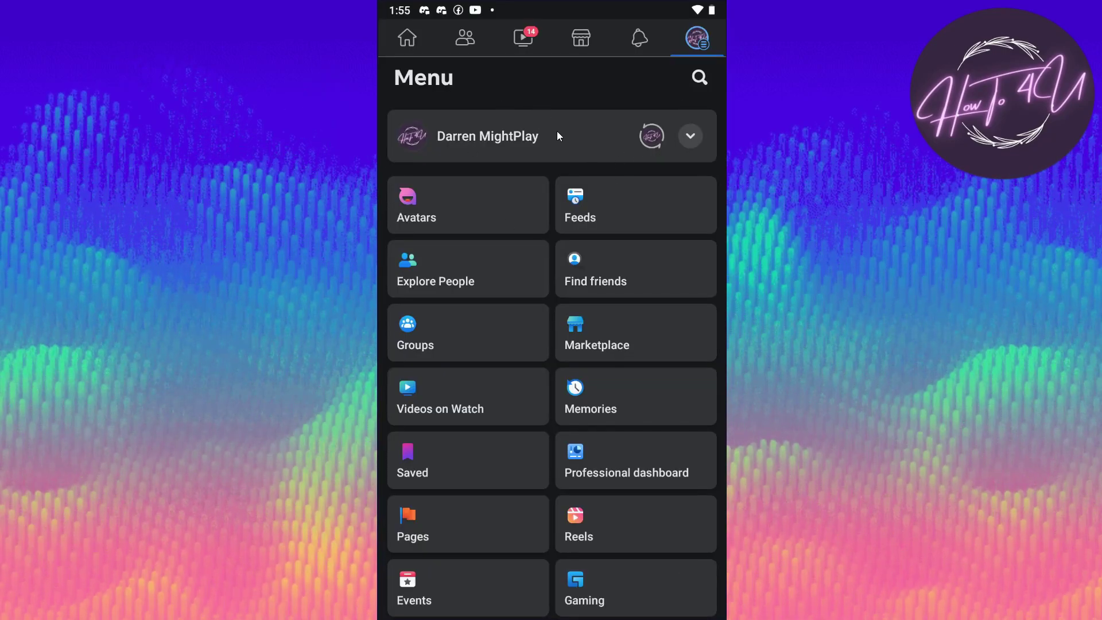
{"action": "left_click", "coordinate": [426, 49]}
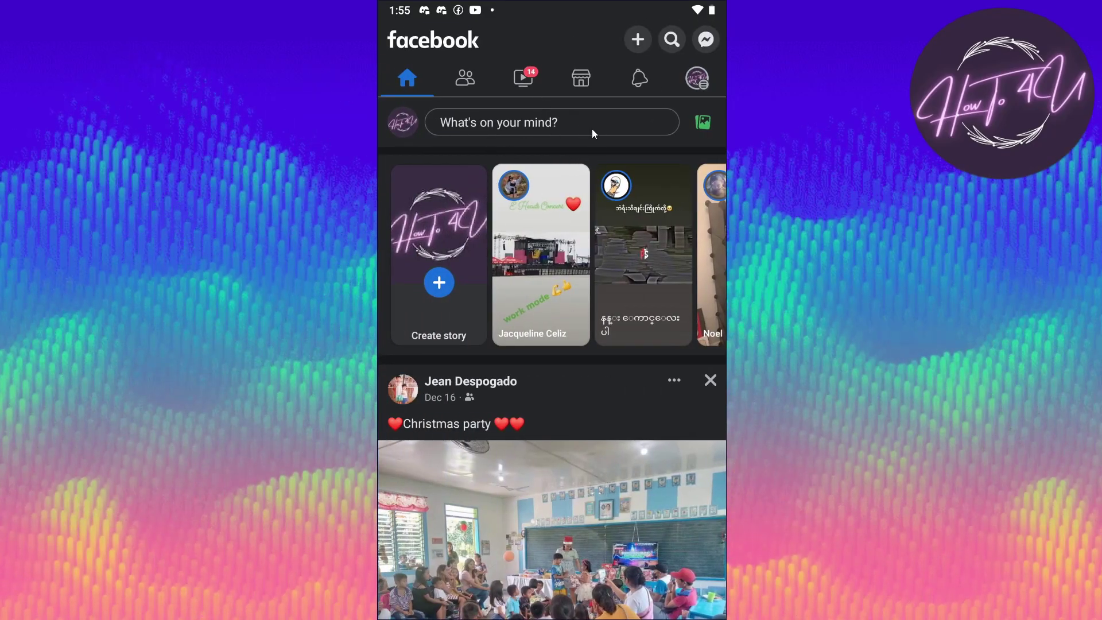
Open the Facebook account's Settings page from the Settings & privacy section.
{"action": "left_click", "coordinate": [699, 80]}
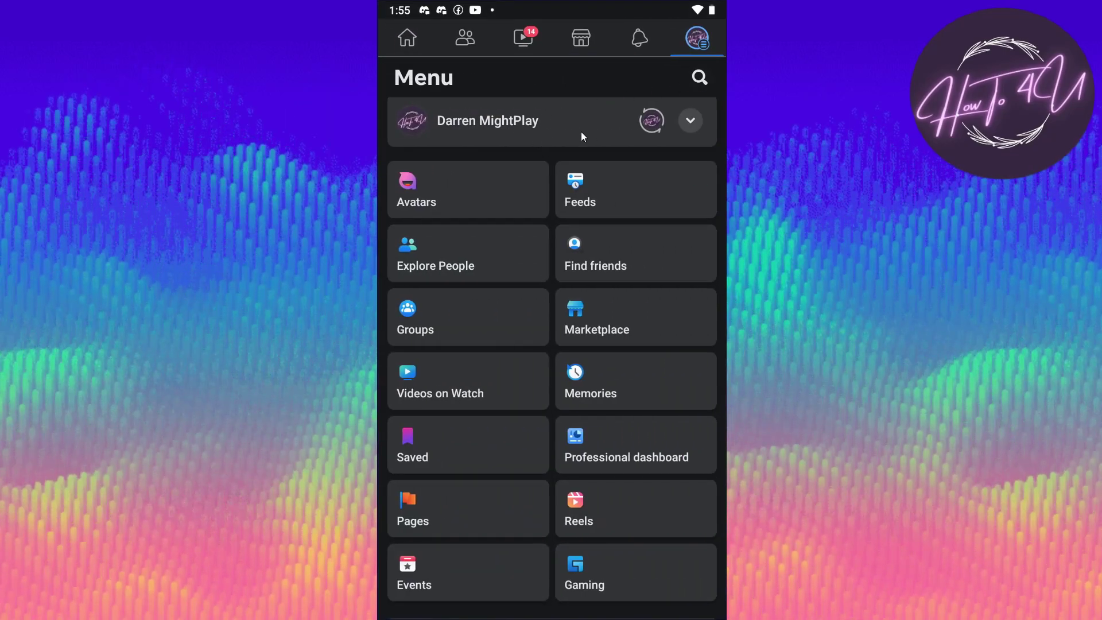
{"action": "left_click_drag", "start_coordinate": [531, 360], "coordinate": [551, 118]}
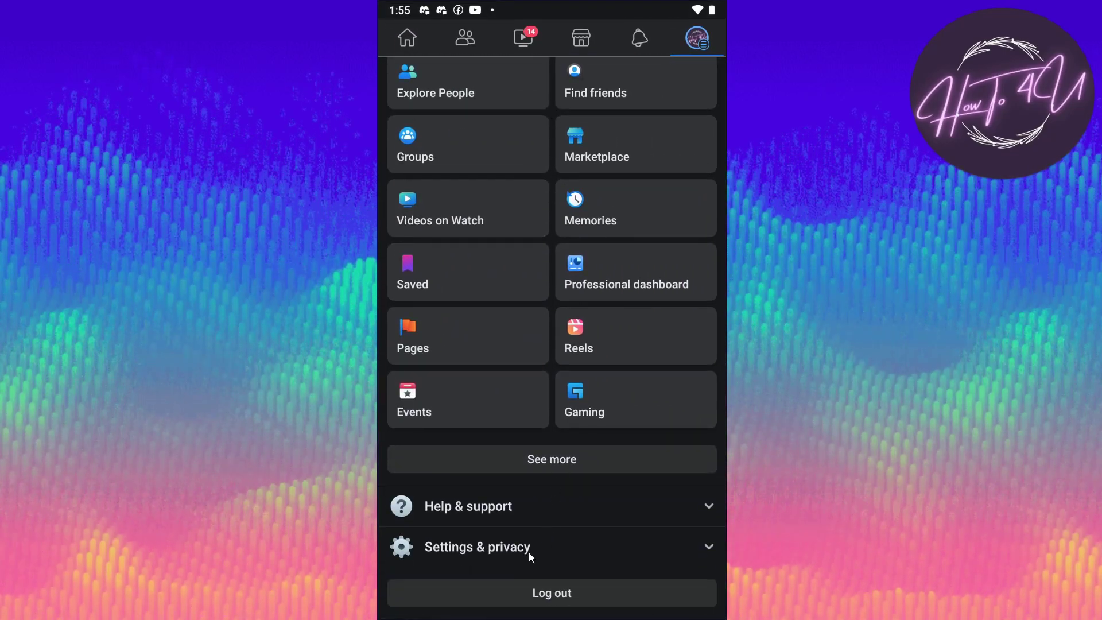
{"action": "left_click", "coordinate": [500, 548]}
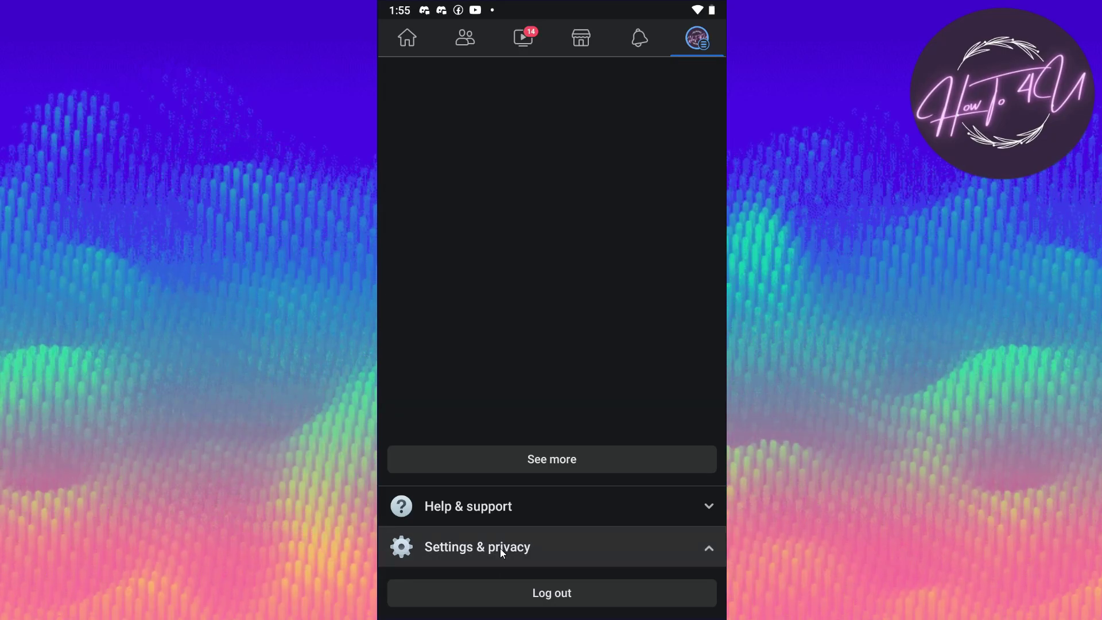
{"action": "mouse_move", "coordinate": [573, 428]}
{"action": "left_mouse_down"}
{"action": "mouse_move", "coordinate": [572, 295]}
{"action": "mouse_move", "coordinate": [576, 433]}
{"action": "left_mouse_up"}
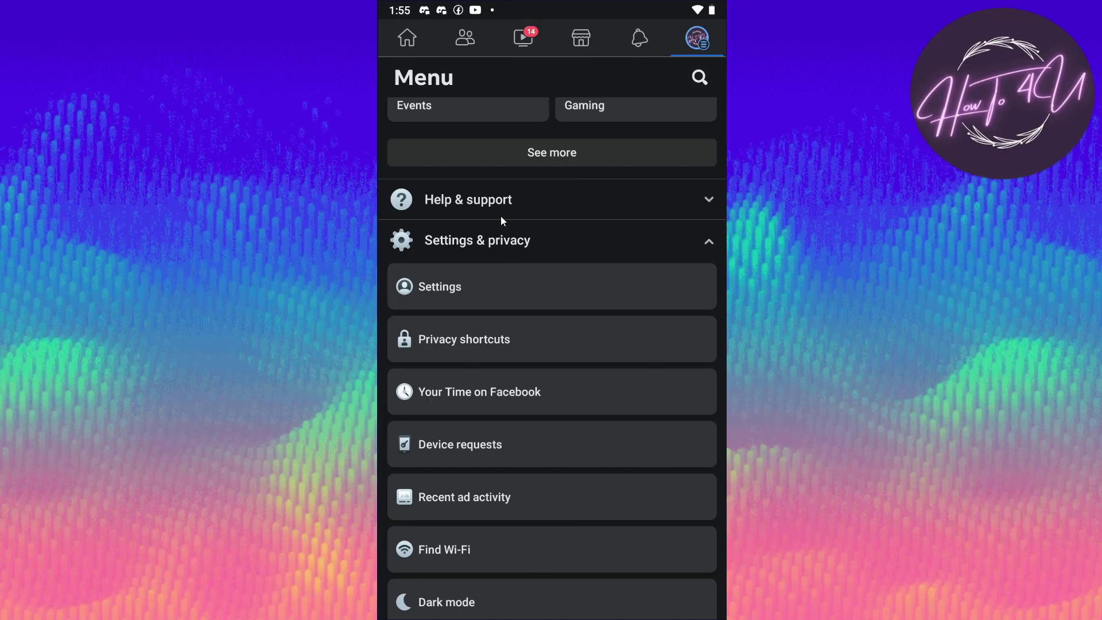
{"action": "left_click", "coordinate": [501, 241]}
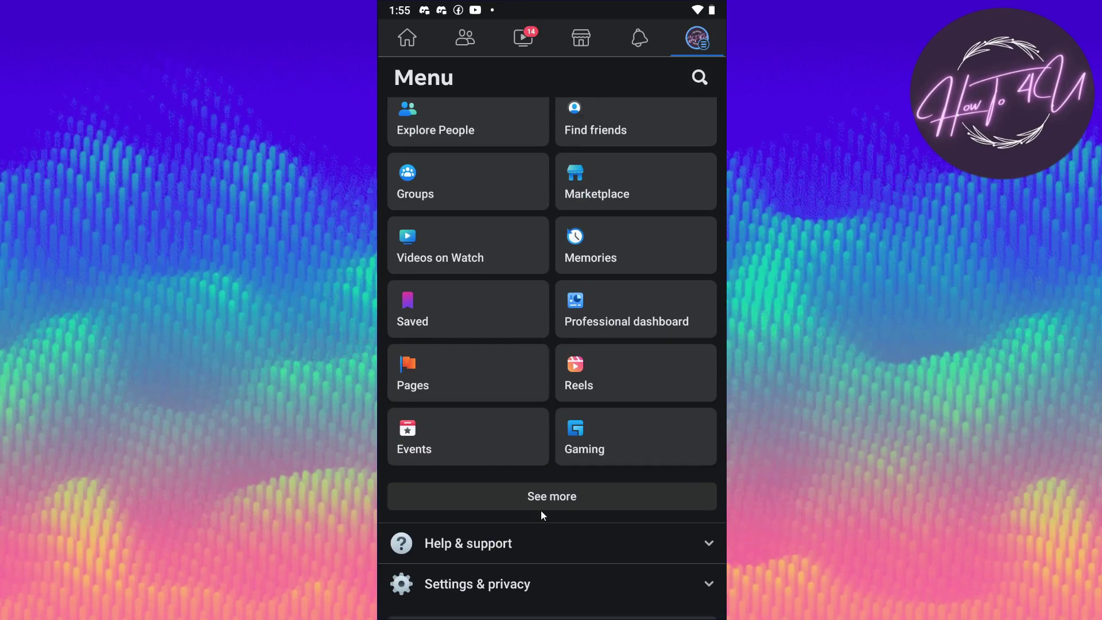
{"action": "left_click", "coordinate": [540, 581]}
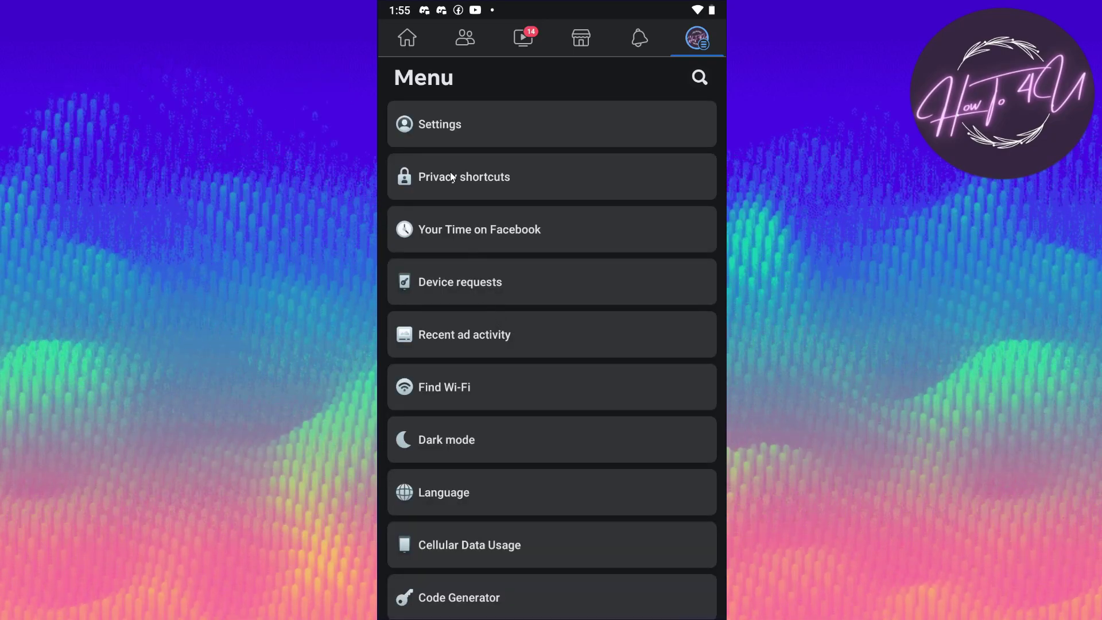
{"action": "left_click", "coordinate": [477, 125]}
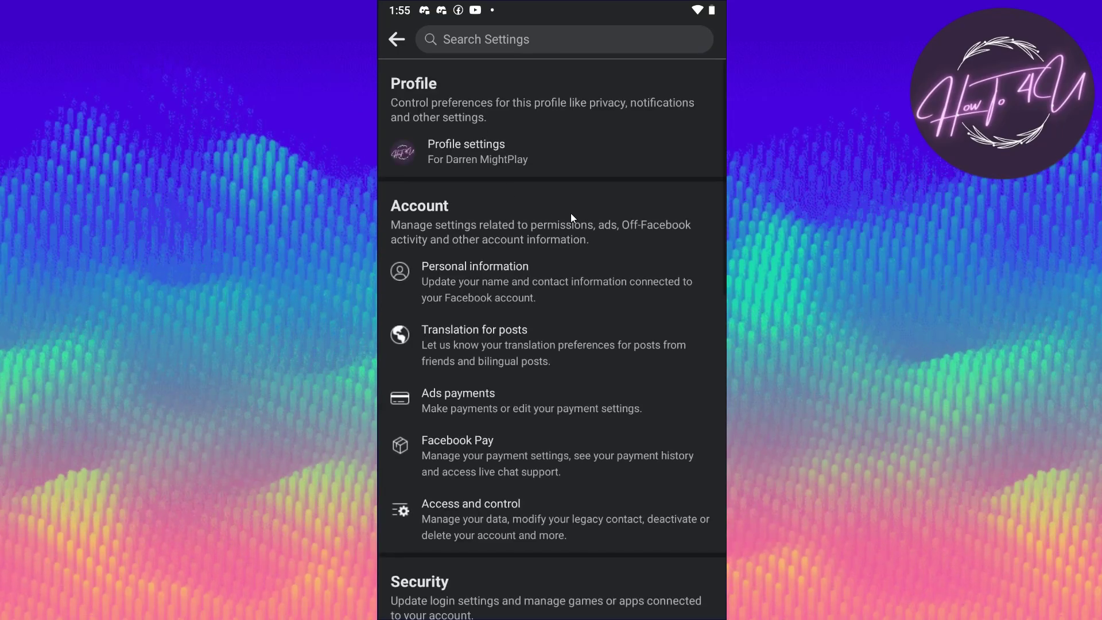
Set up Meta's Accounts Center with the suggested Facebook and Instagram accounts and finish the setup.
{"action": "scroll", "coordinate": [583, 394], "scroll_direction": "down", "scroll_amount": 10}
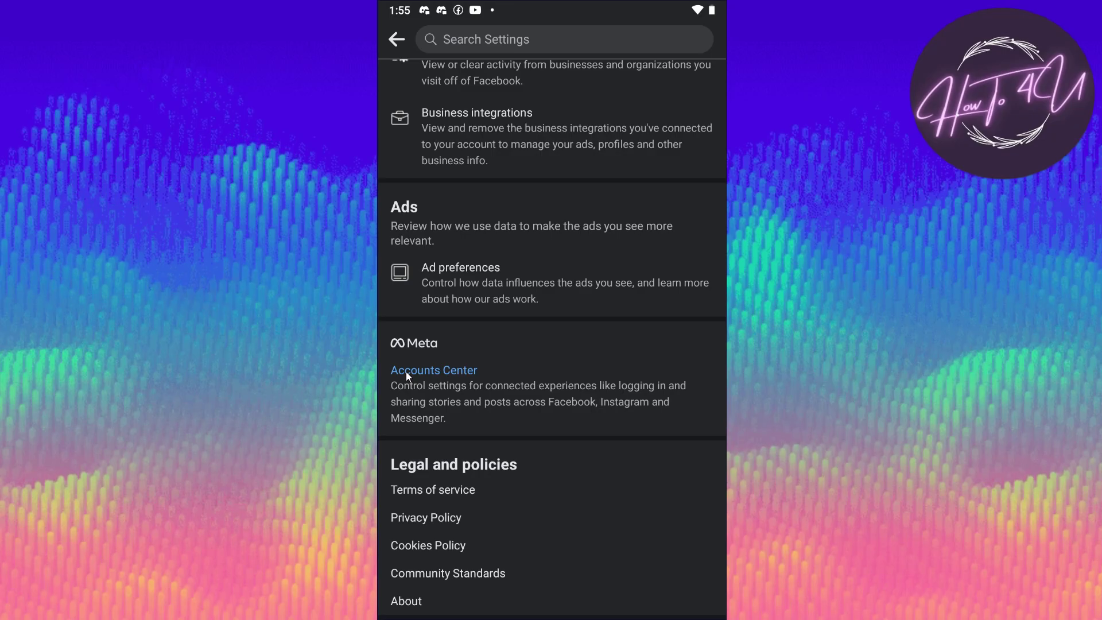
{"action": "left_click", "coordinate": [534, 372]}
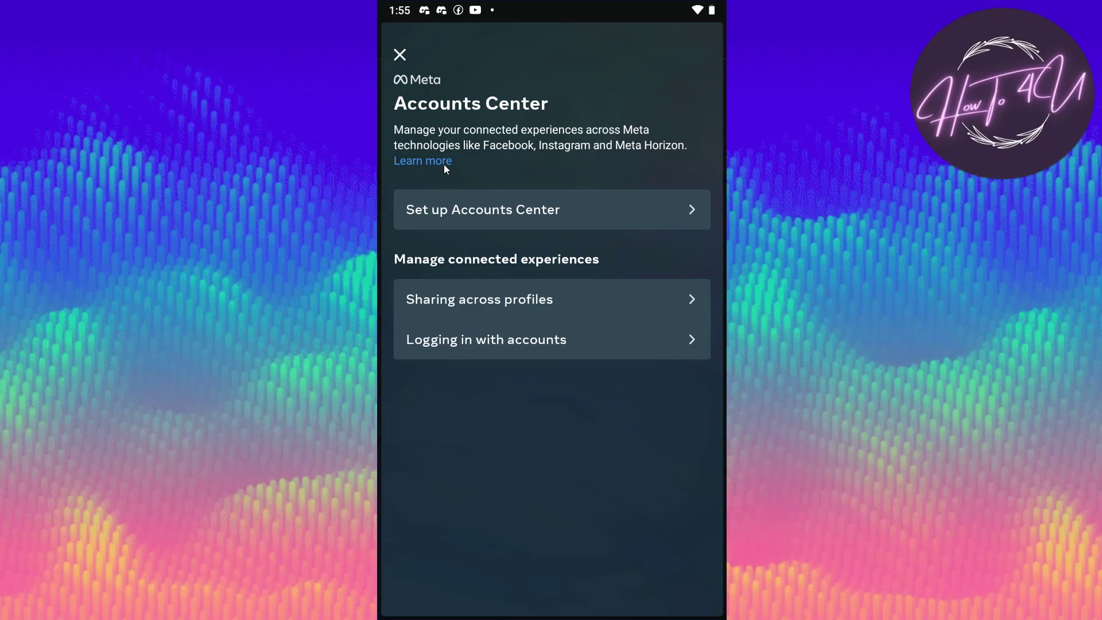
{"action": "left_click", "coordinate": [532, 212]}
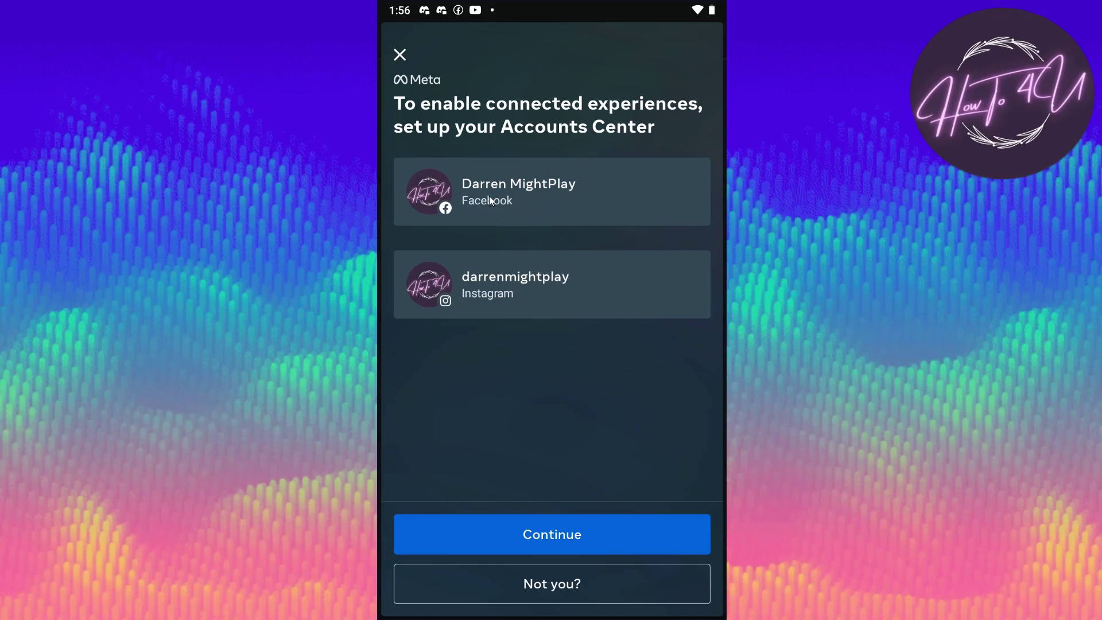
{"action": "left_click", "coordinate": [564, 531]}
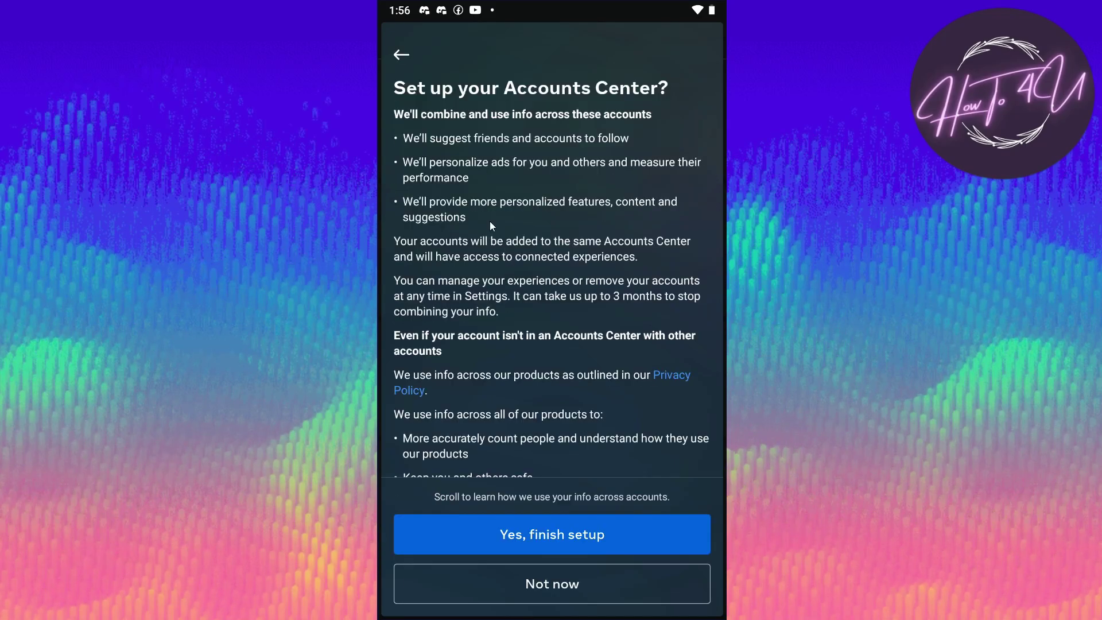
{"action": "left_click", "coordinate": [563, 537]}
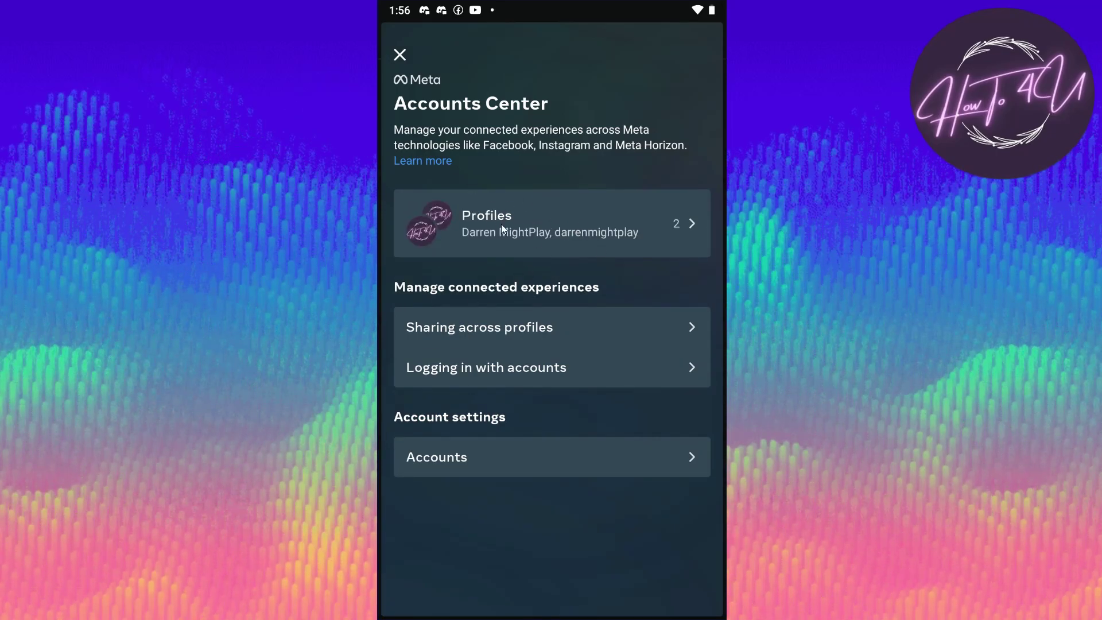
Try to remove the last name from the Facebook profile in Accounts Center and submit the name change for review.
{"action": "left_click", "coordinate": [590, 223]}
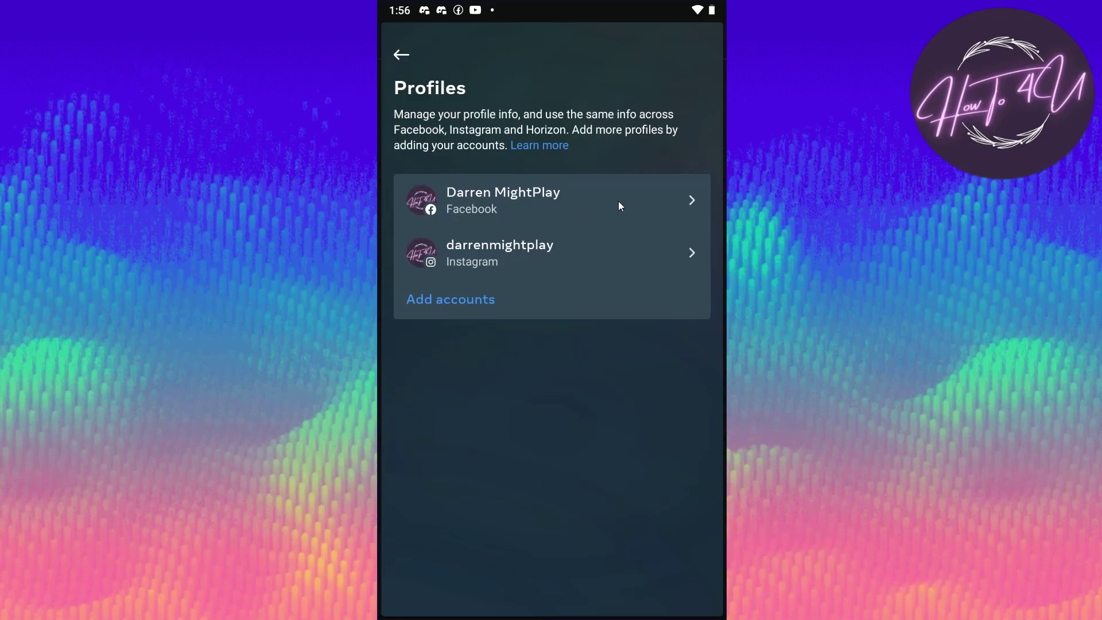
{"action": "left_click", "coordinate": [618, 201]}
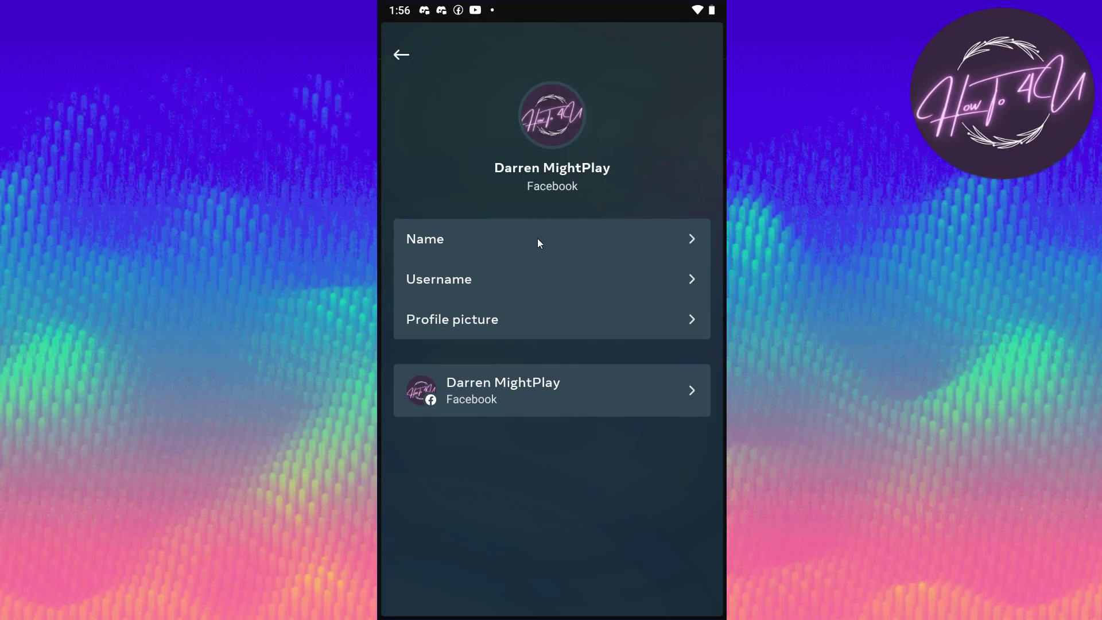
{"action": "left_click", "coordinate": [538, 239]}
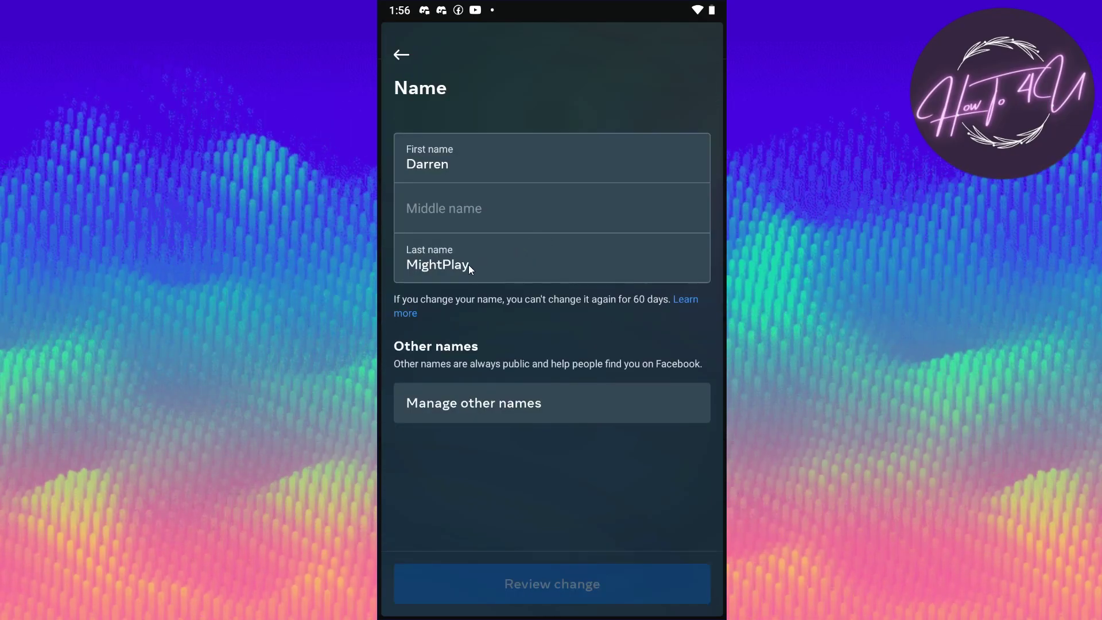
{"action": "left_click", "coordinate": [468, 264]}
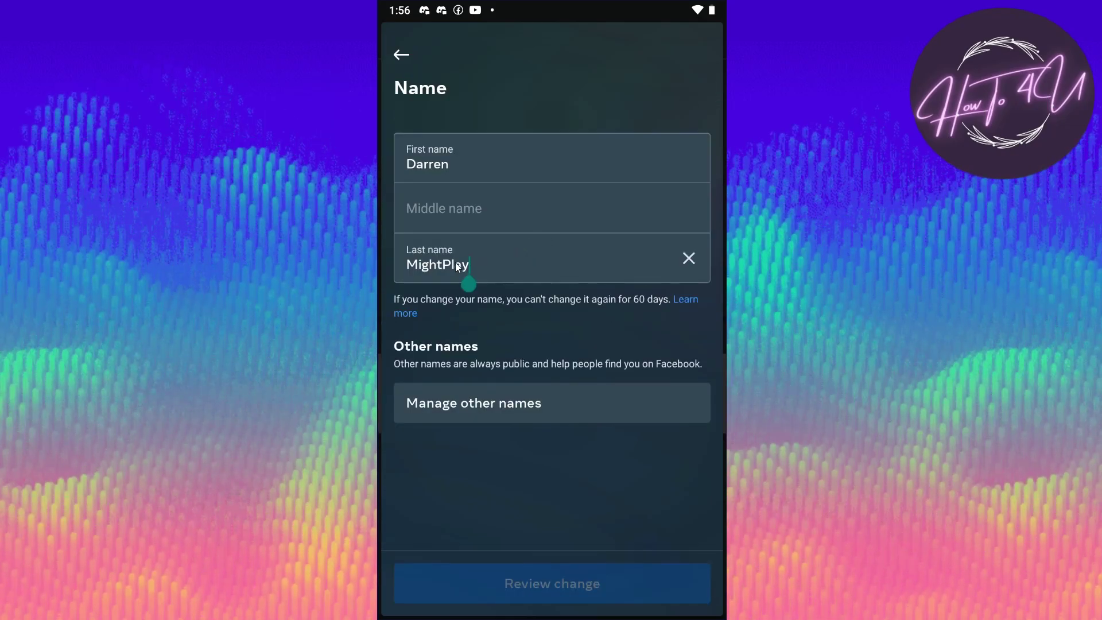
{"action": "left_click", "coordinate": [689, 260]}
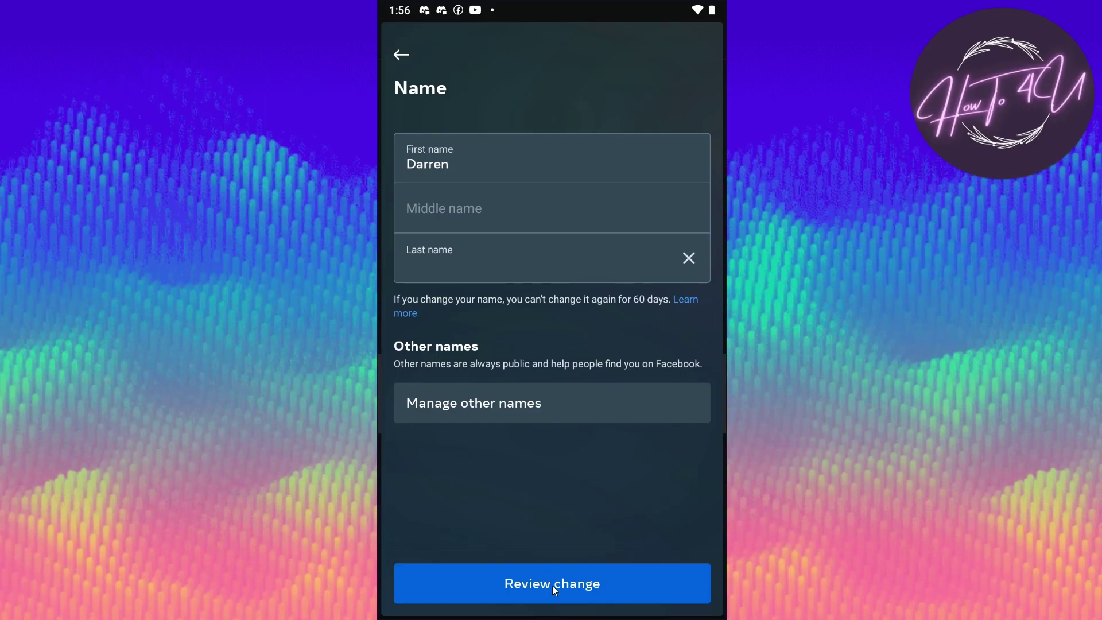
{"action": "left_click", "coordinate": [553, 586]}
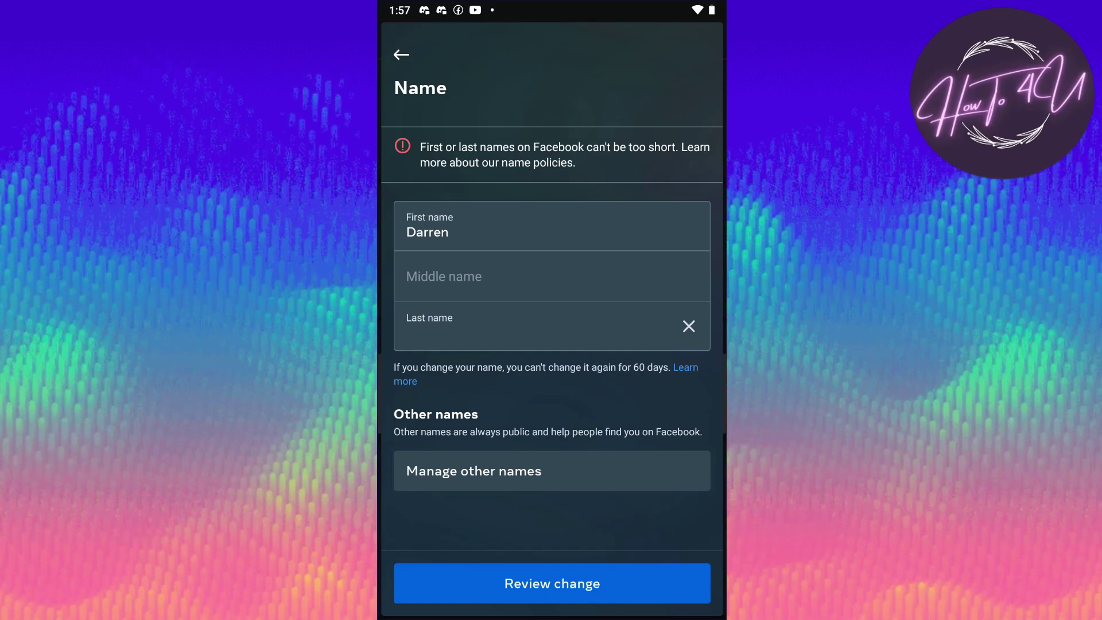
Switch to the Play Store, search for "vpn lat" and install VPN.lat: Unlimited and Secure.
{"action": "key", "text": "alt+Tab"}
{"action": "left_click", "coordinate": [569, 165]}
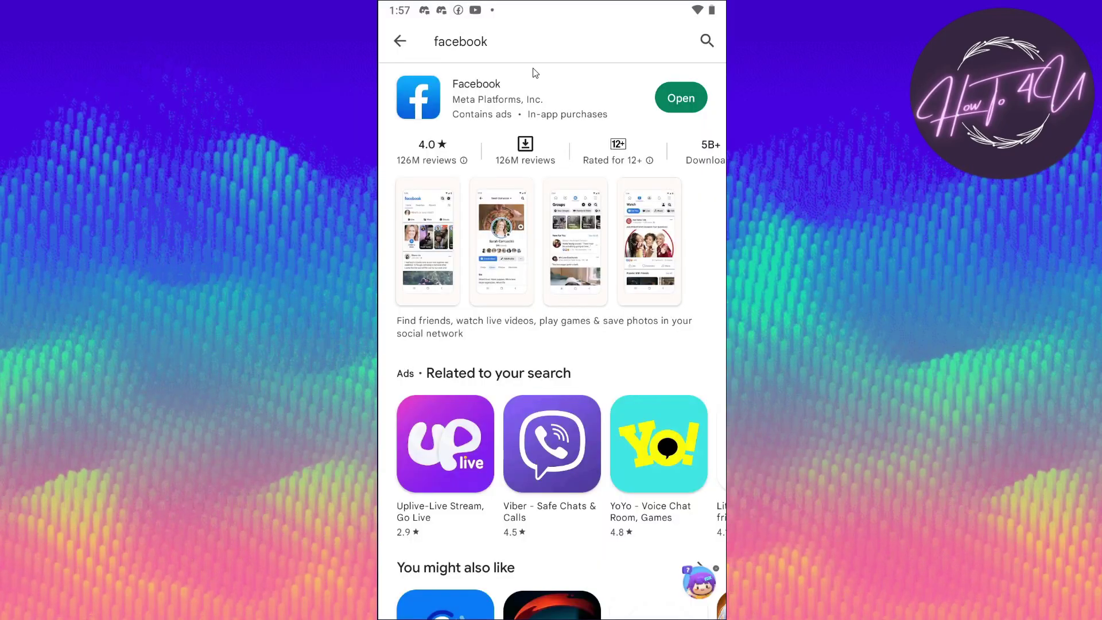
{"action": "left_click", "coordinate": [600, 52]}
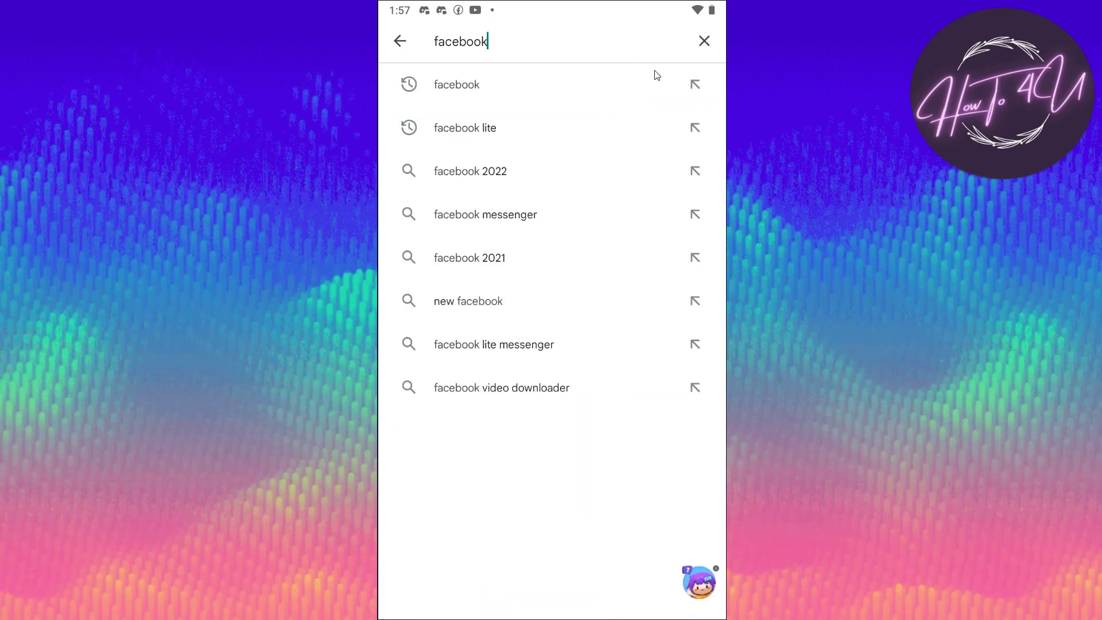
{"action": "left_click", "coordinate": [704, 41]}
{"action": "type", "text": "vpn"}
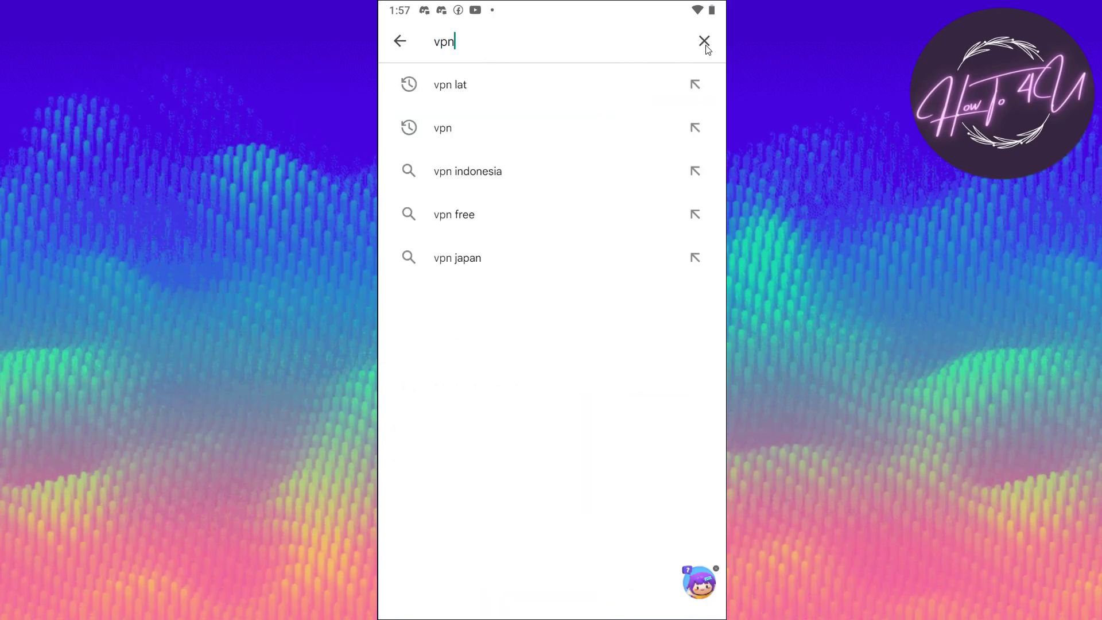
{"action": "type", "text": " lat"}
{"action": "key", "text": "Return"}
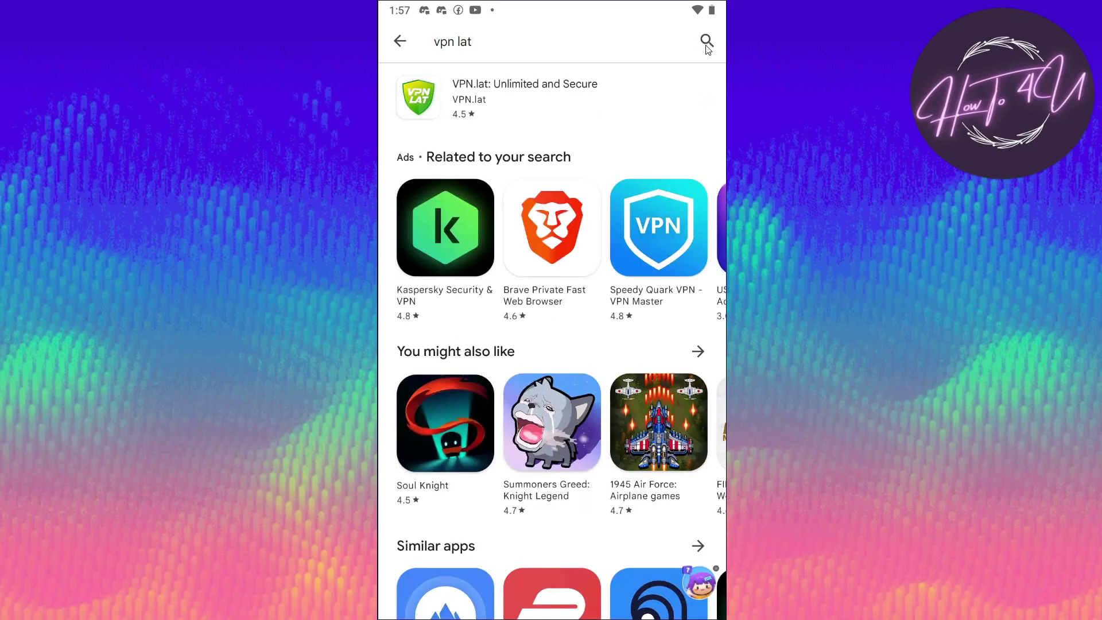
{"action": "left_click", "coordinate": [501, 106]}
{"action": "left_click", "coordinate": [545, 238]}
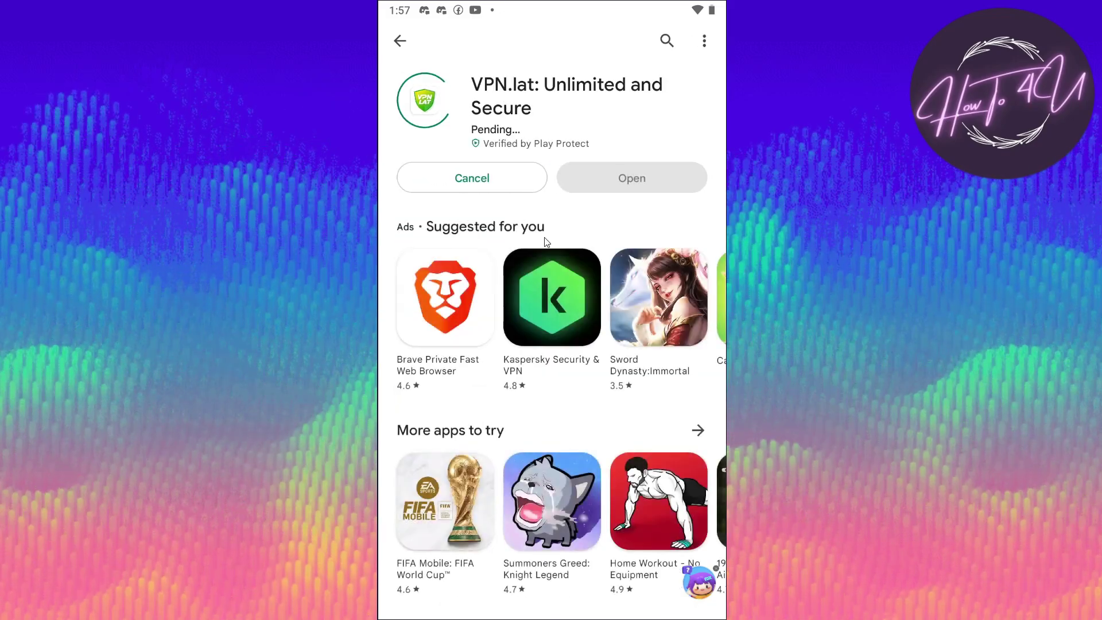
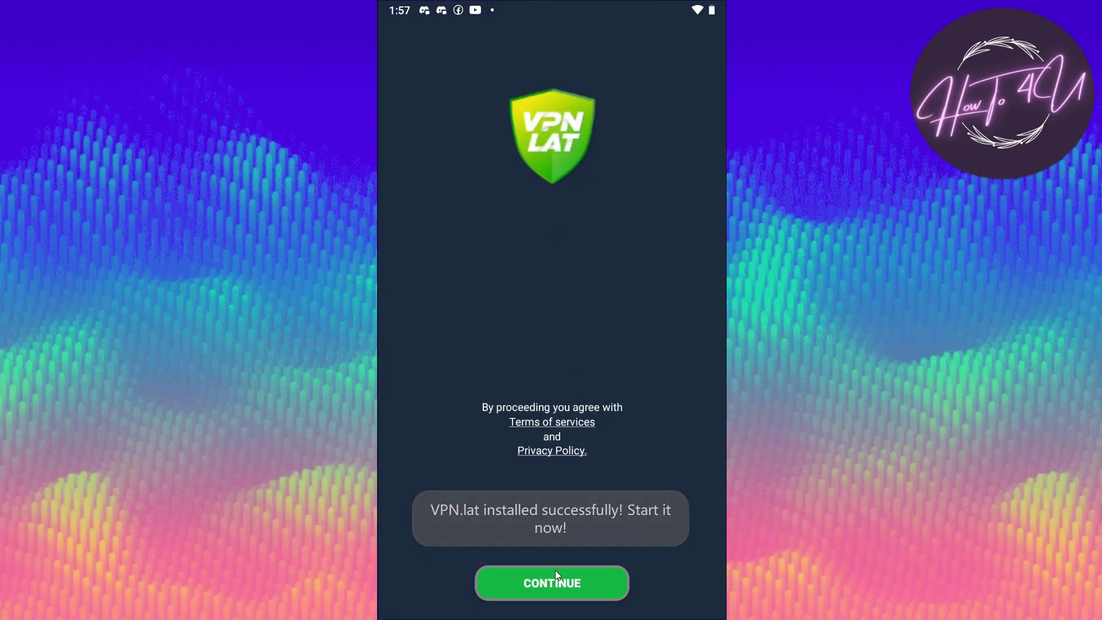
Continue past the VPN's terms screen and choose Indonesia from the country list, dismissing the advertisement.
{"action": "left_click", "coordinate": [556, 576]}
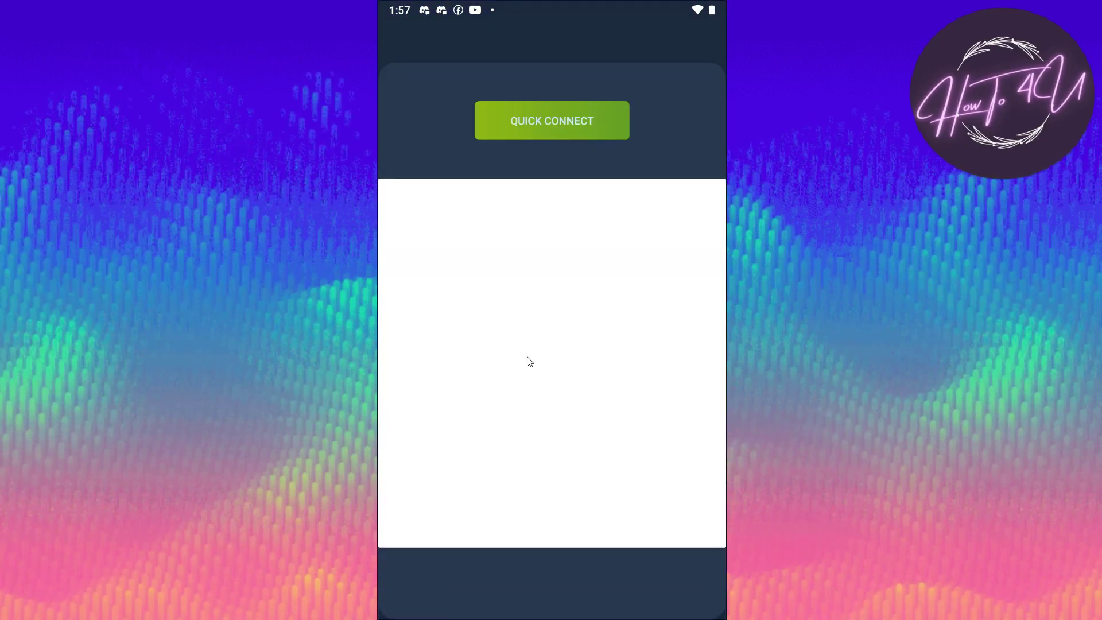
{"action": "scroll", "coordinate": [566, 330], "scroll_direction": "down", "scroll_amount": 5}
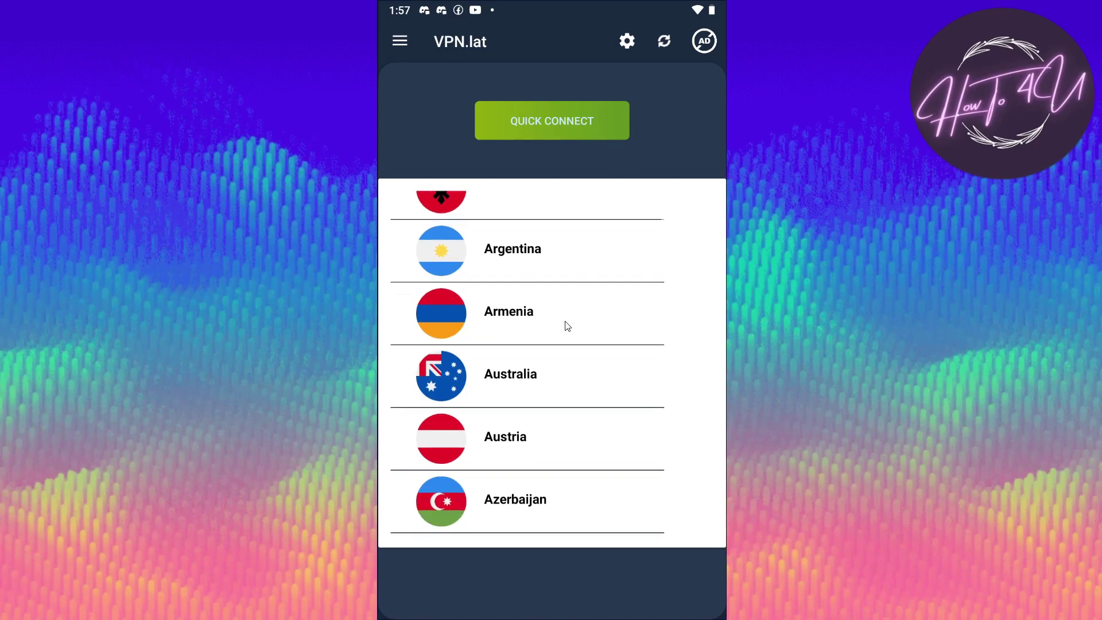
{"action": "scroll", "coordinate": [588, 311], "scroll_direction": "down", "scroll_amount": 20}
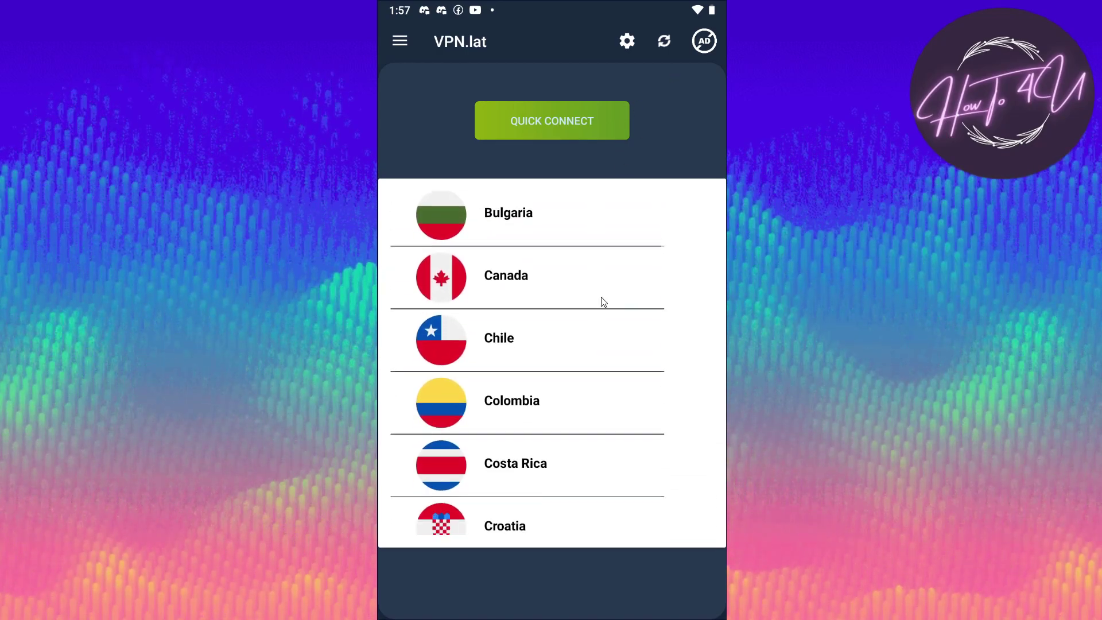
{"action": "scroll", "coordinate": [601, 292], "scroll_direction": "down", "scroll_amount": 6}
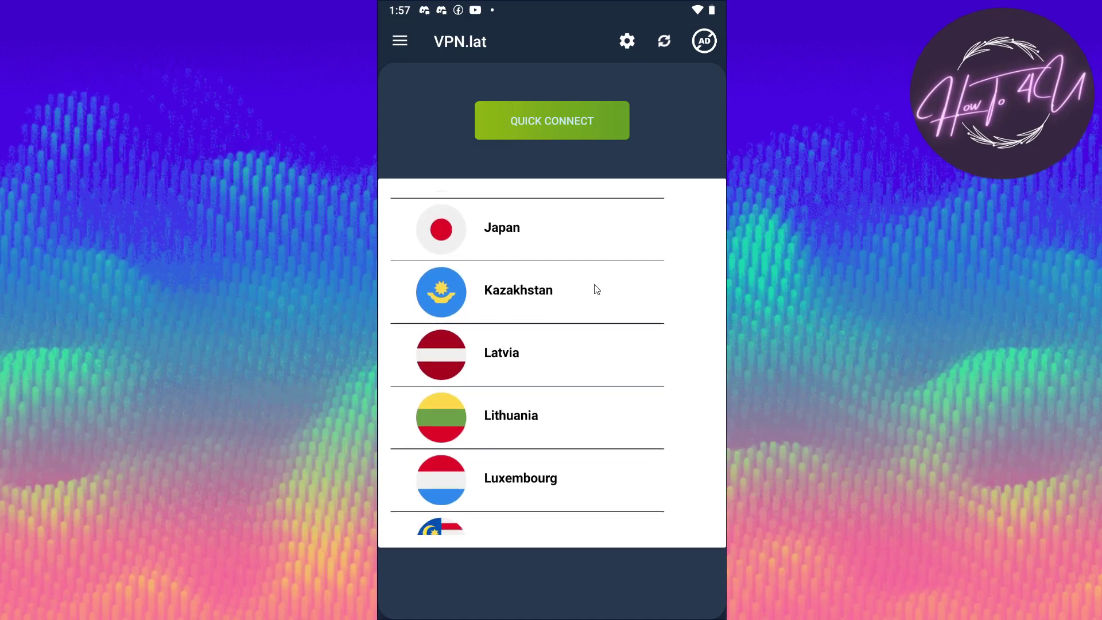
{"action": "scroll", "coordinate": [601, 239], "scroll_direction": "up", "scroll_amount": 10}
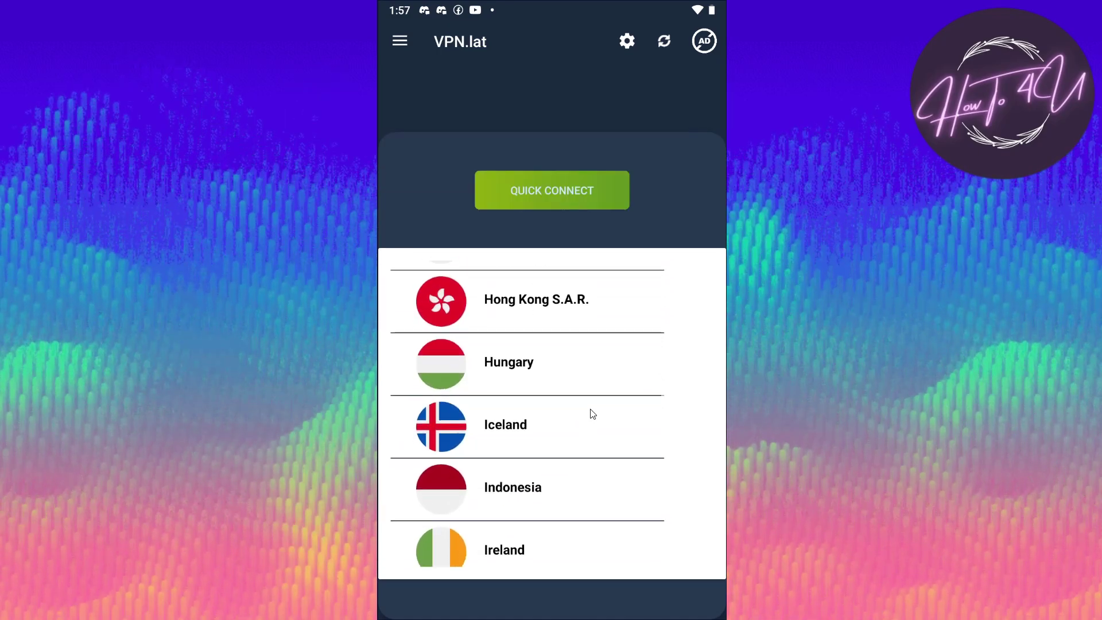
{"action": "scroll", "coordinate": [590, 418], "scroll_direction": "down", "scroll_amount": 1}
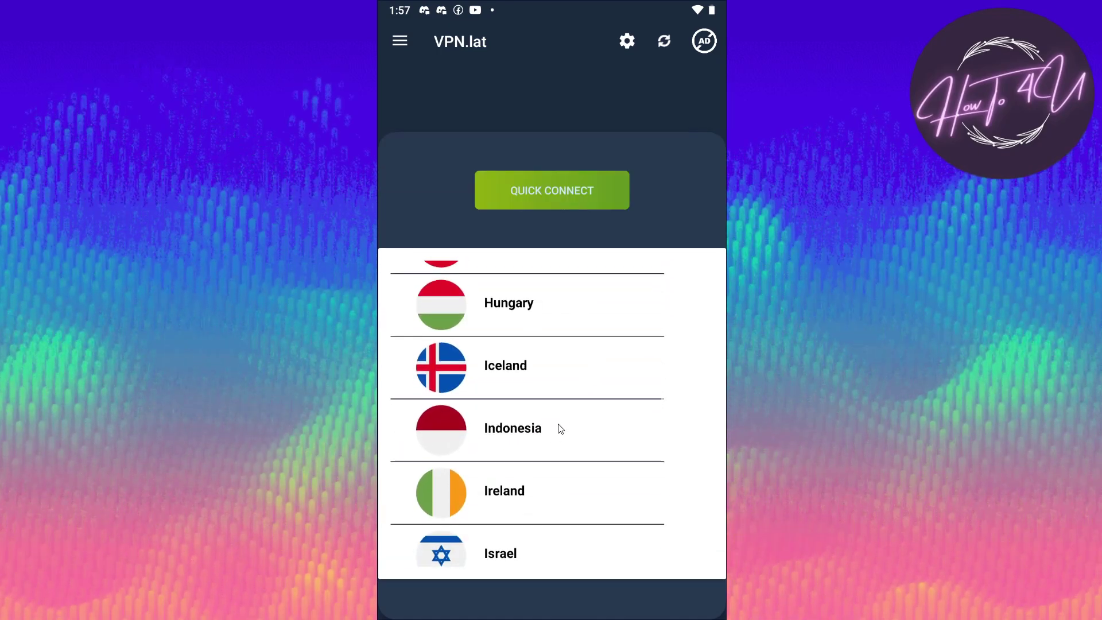
{"action": "left_click", "coordinate": [524, 435]}
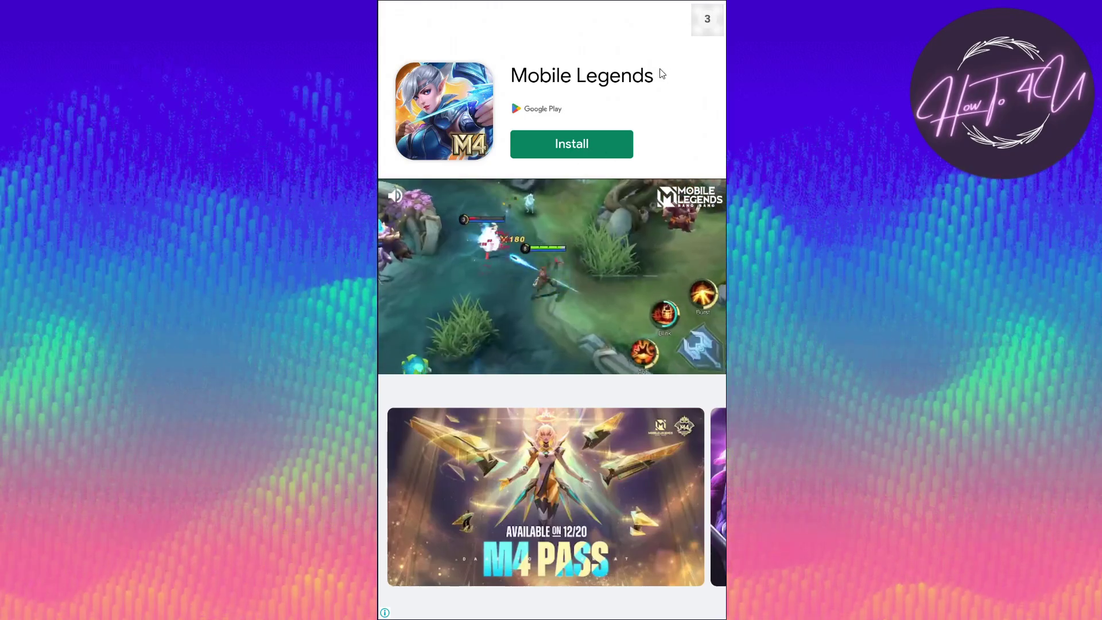
{"action": "left_click", "coordinate": [705, 21]}
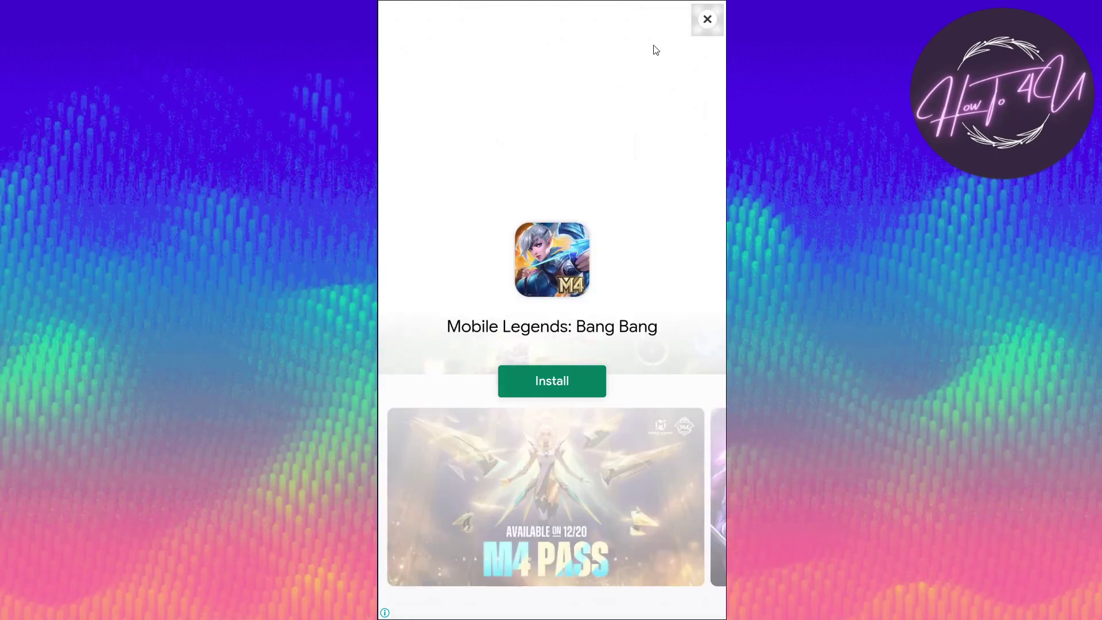
{"action": "left_click", "coordinate": [708, 20]}
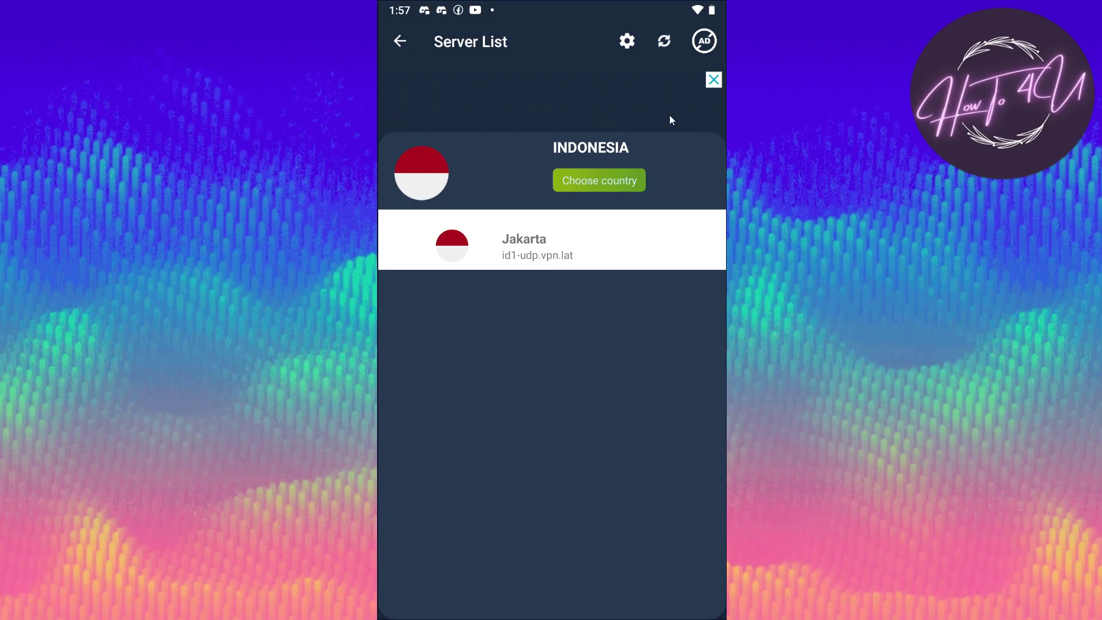
Return to the country list and choose Indonesia again, dismissing the advertisement.
{"action": "left_click", "coordinate": [597, 184]}
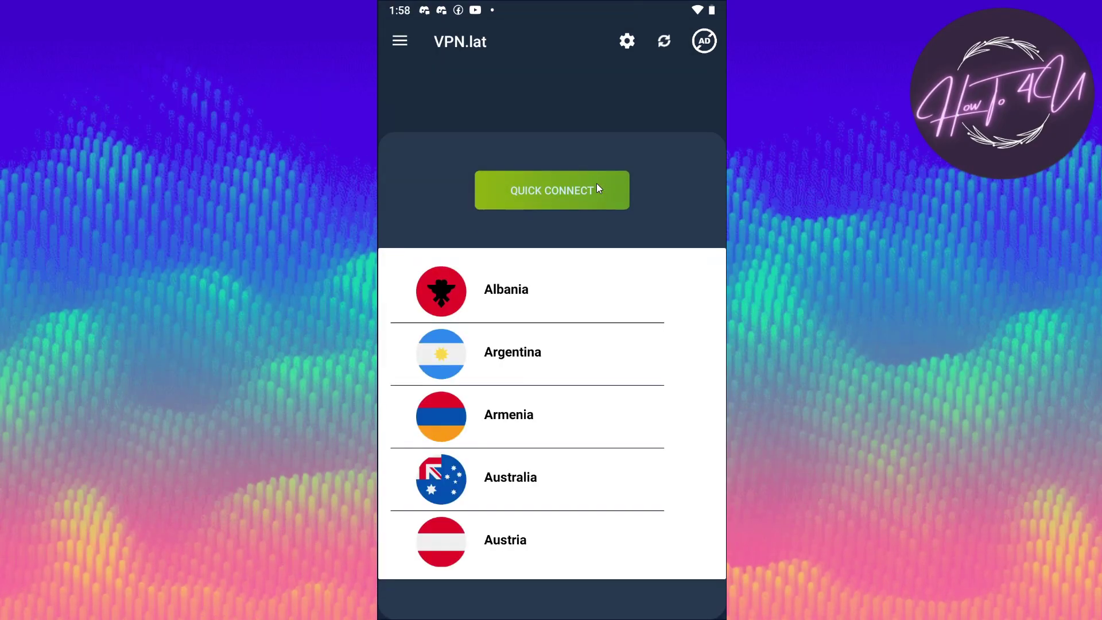
{"action": "scroll", "coordinate": [561, 261], "scroll_direction": "down", "scroll_amount": 10}
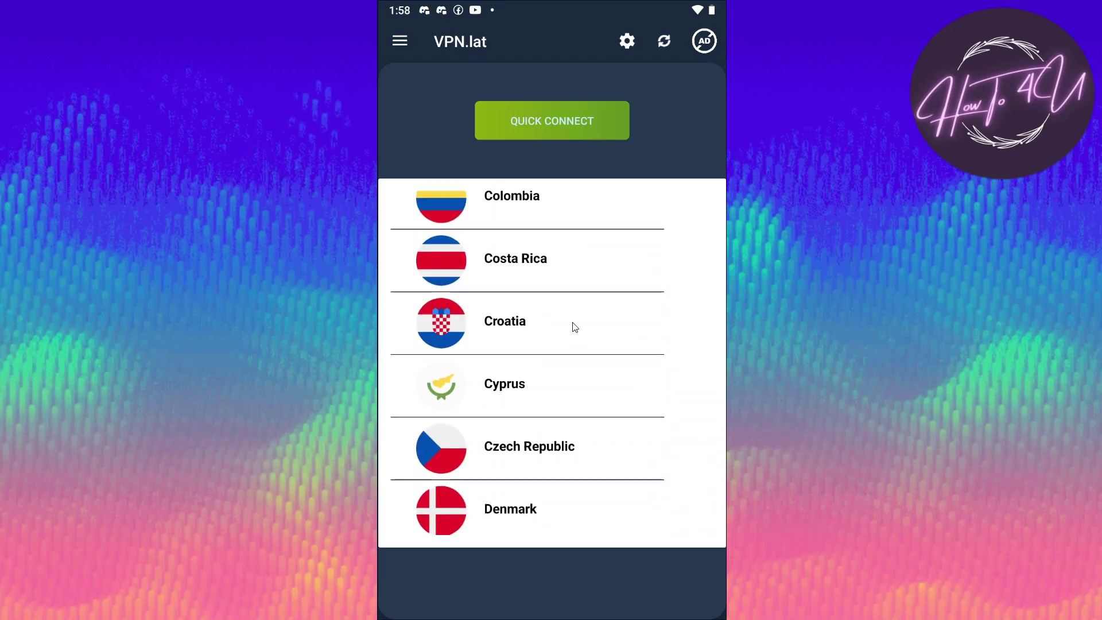
{"action": "scroll", "coordinate": [575, 264], "scroll_direction": "down", "scroll_amount": 15}
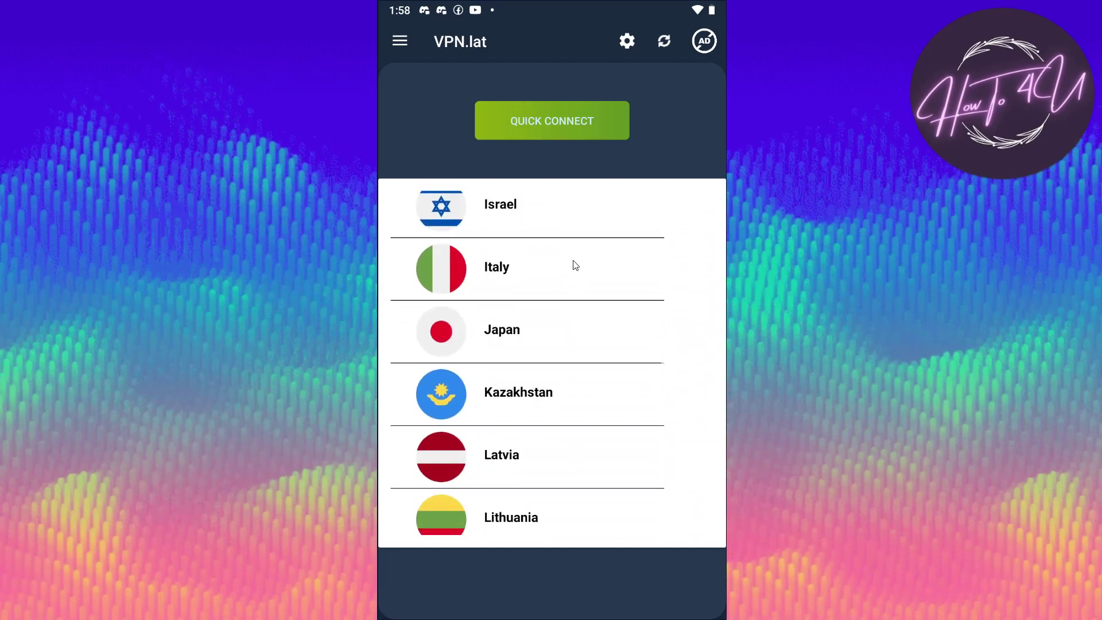
{"action": "scroll", "coordinate": [575, 266], "scroll_direction": "up", "scroll_amount": 5}
{"action": "left_click", "coordinate": [531, 313]}
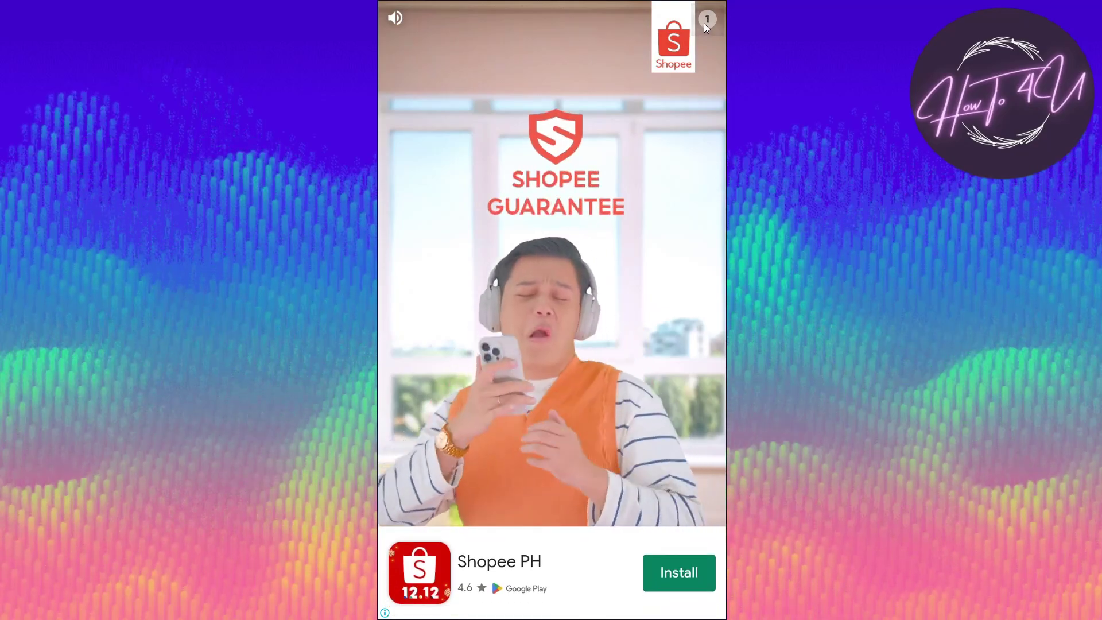
{"action": "left_click", "coordinate": [683, 18]}
{"action": "left_click", "coordinate": [704, 18]}
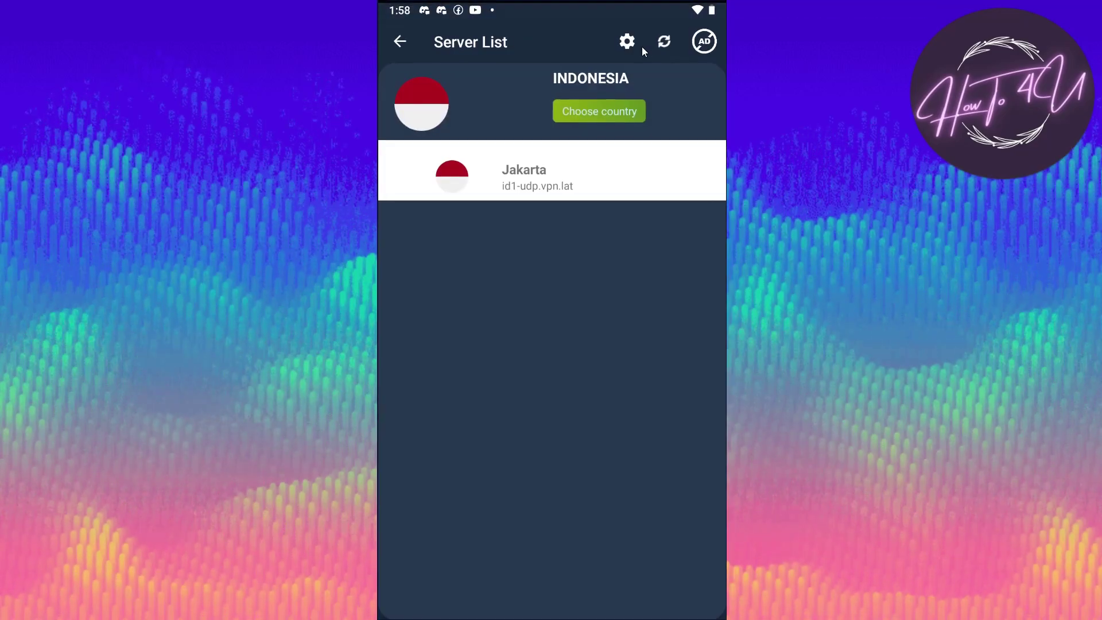
{"action": "left_click_drag", "start_coordinate": [590, 5], "coordinate": [587, 165]}
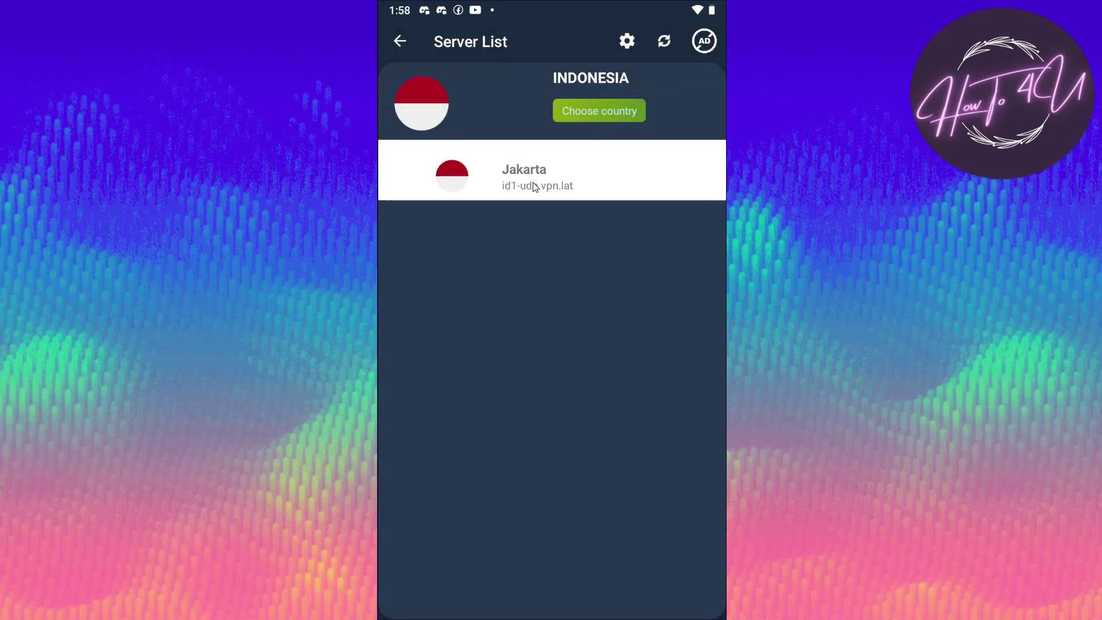
Connect the VPN to Indonesia's Jakarta server and accept the connection request.
{"action": "left_click", "coordinate": [498, 176]}
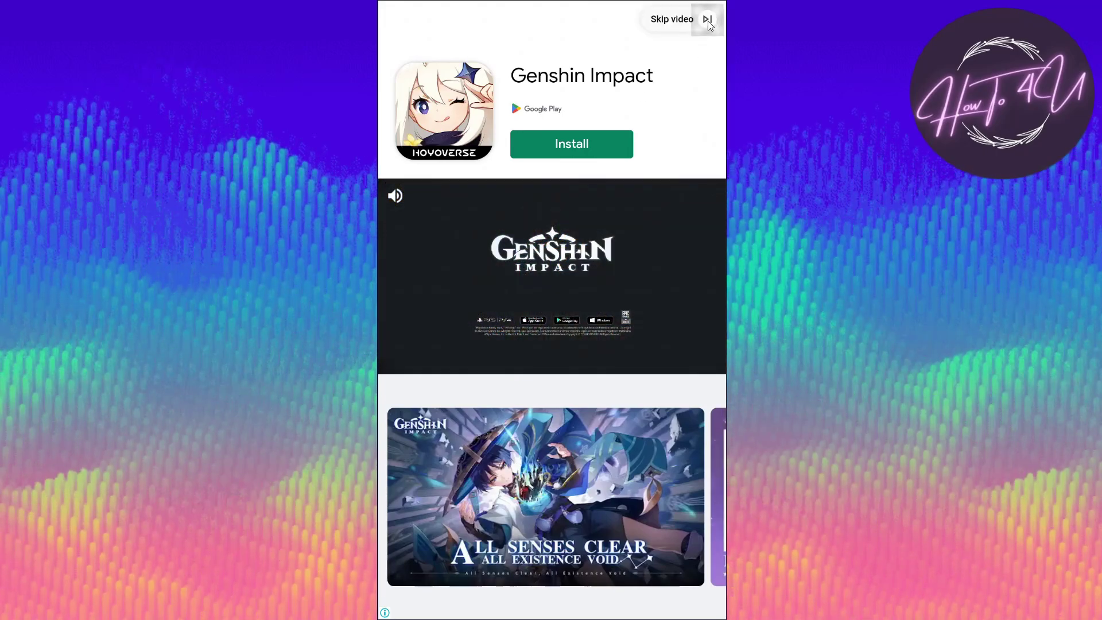
{"action": "left_click", "coordinate": [707, 19]}
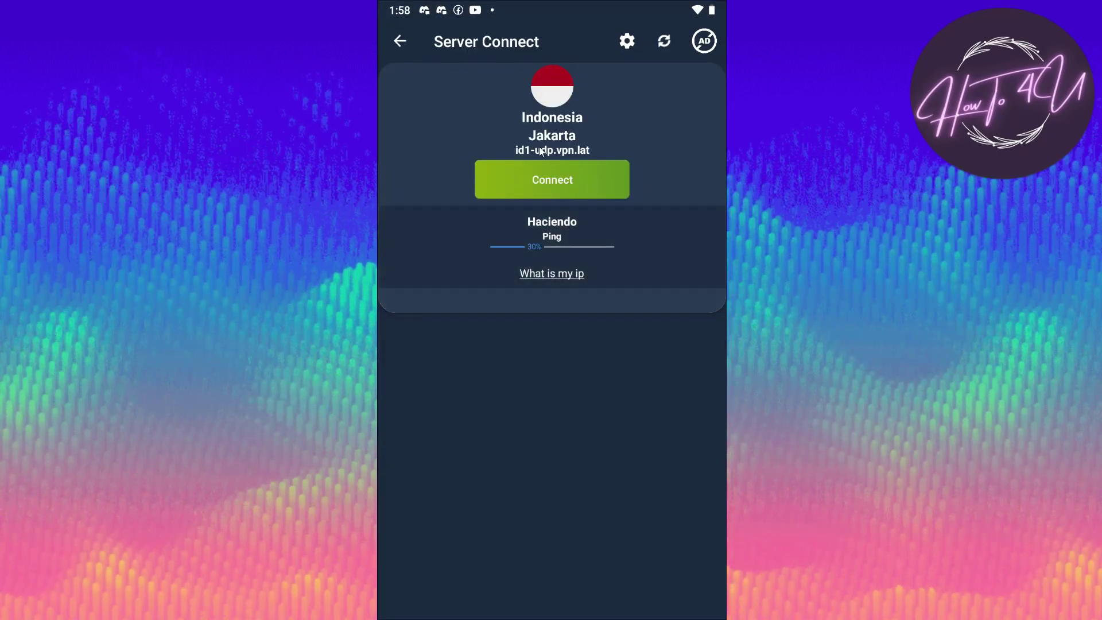
{"action": "left_click", "coordinate": [554, 182]}
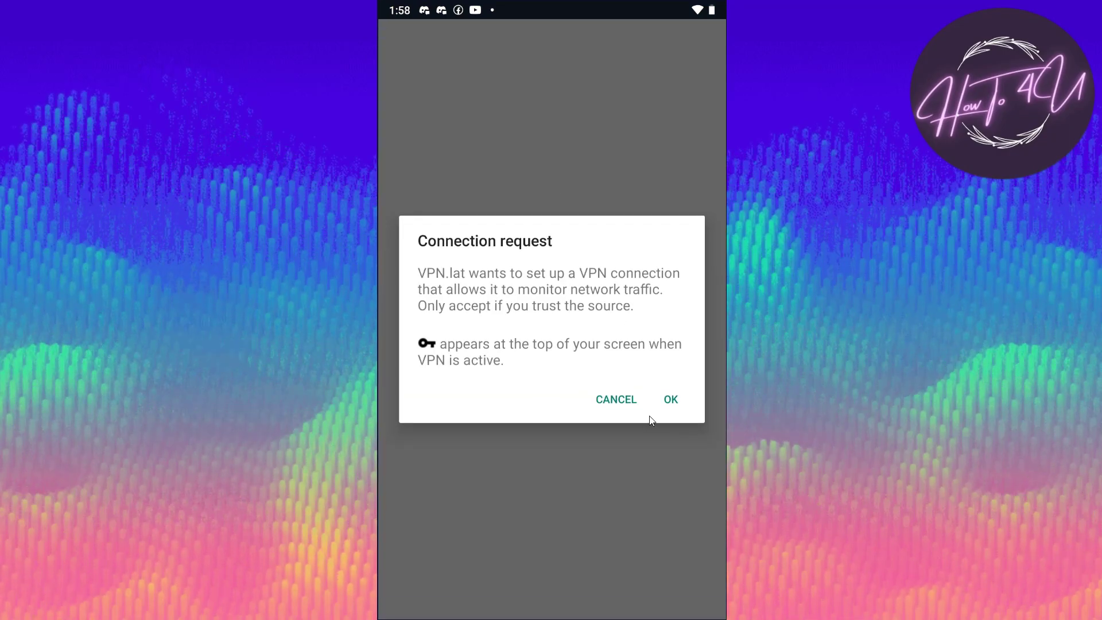
{"action": "left_click", "coordinate": [668, 400]}
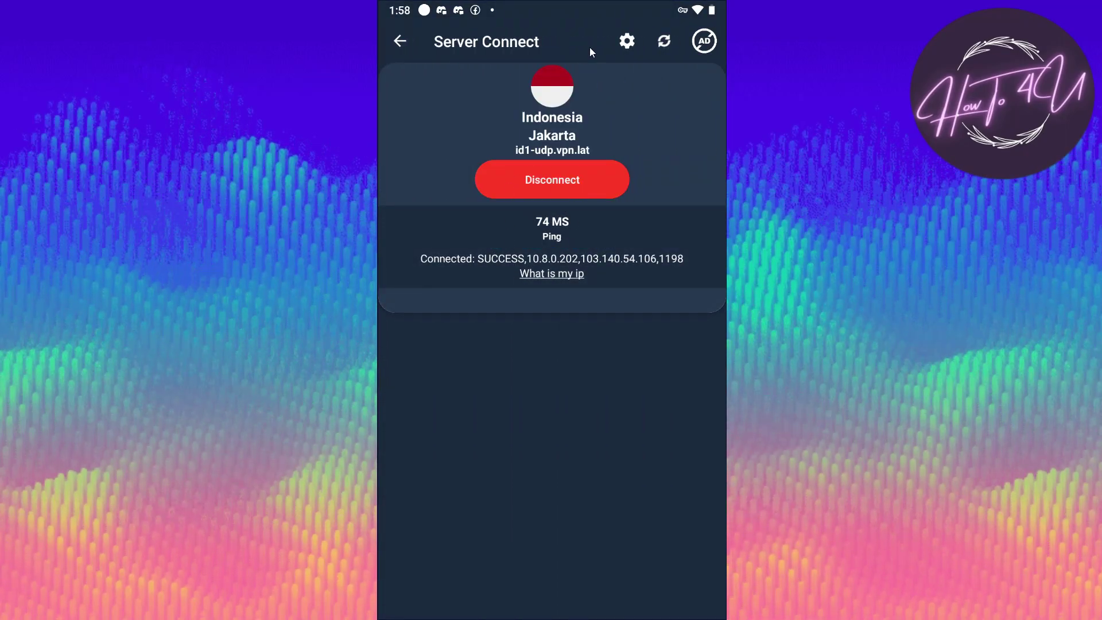
{"action": "left_click_drag", "start_coordinate": [613, 8], "coordinate": [591, 408]}
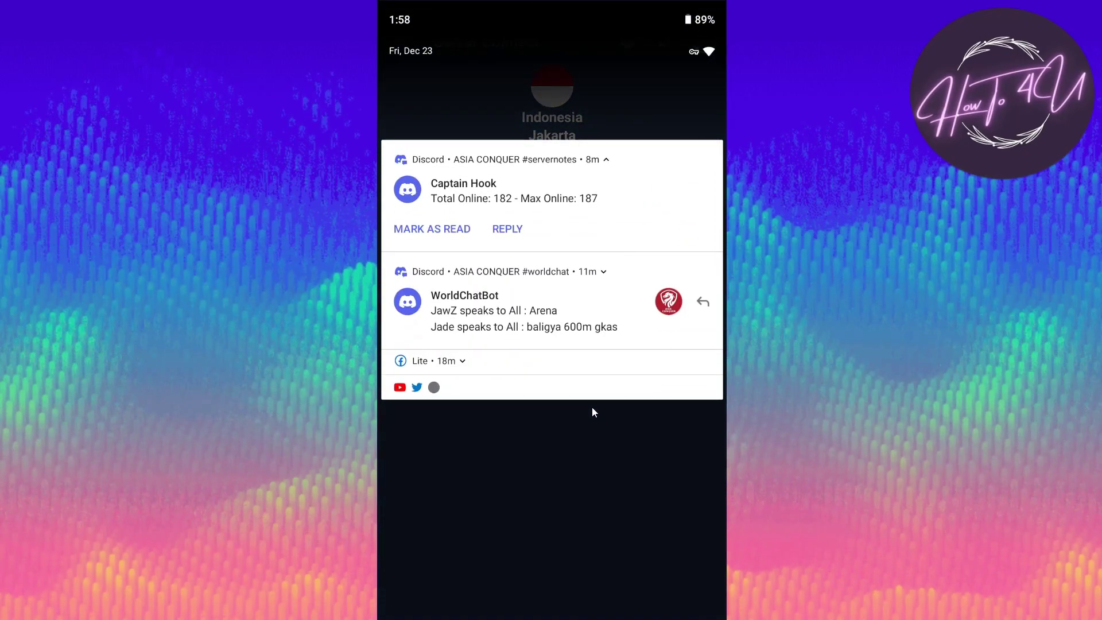
{"action": "left_click", "coordinate": [591, 407]}
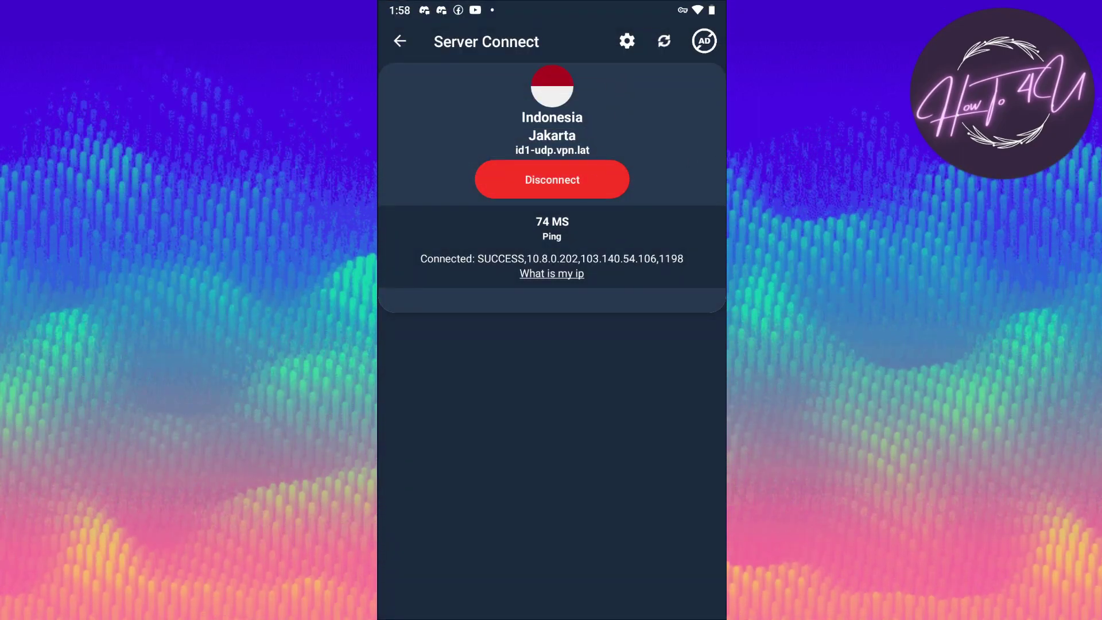
Switch to Facebook and open the account's Settings page from the Settings & privacy section.
{"action": "key", "text": "Home"}
{"action": "left_click", "coordinate": [650, 307]}
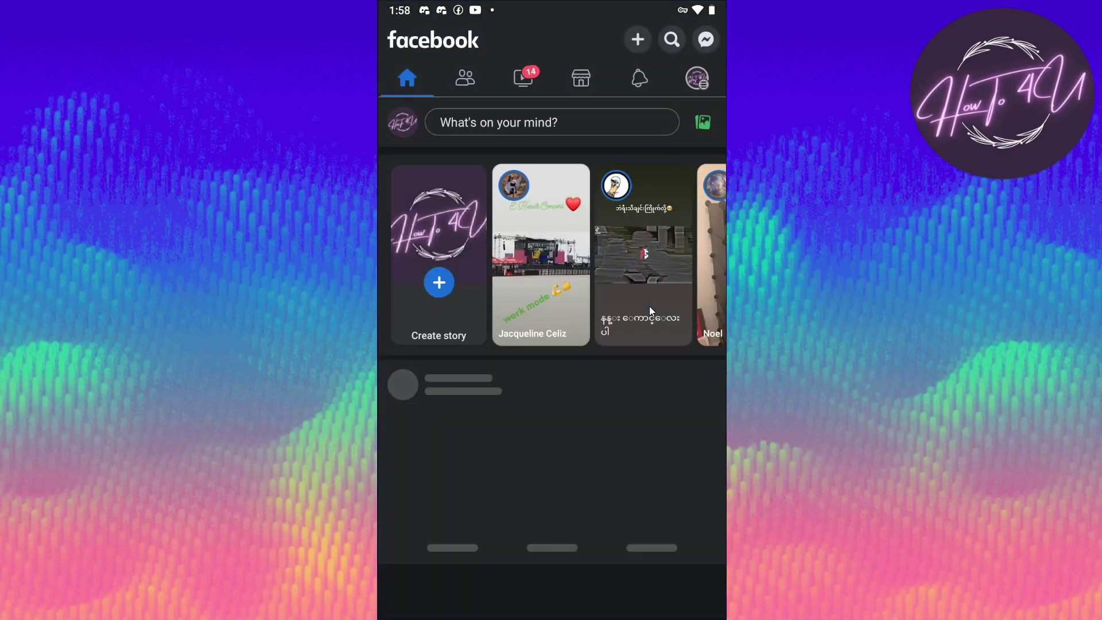
{"action": "left_click", "coordinate": [703, 77]}
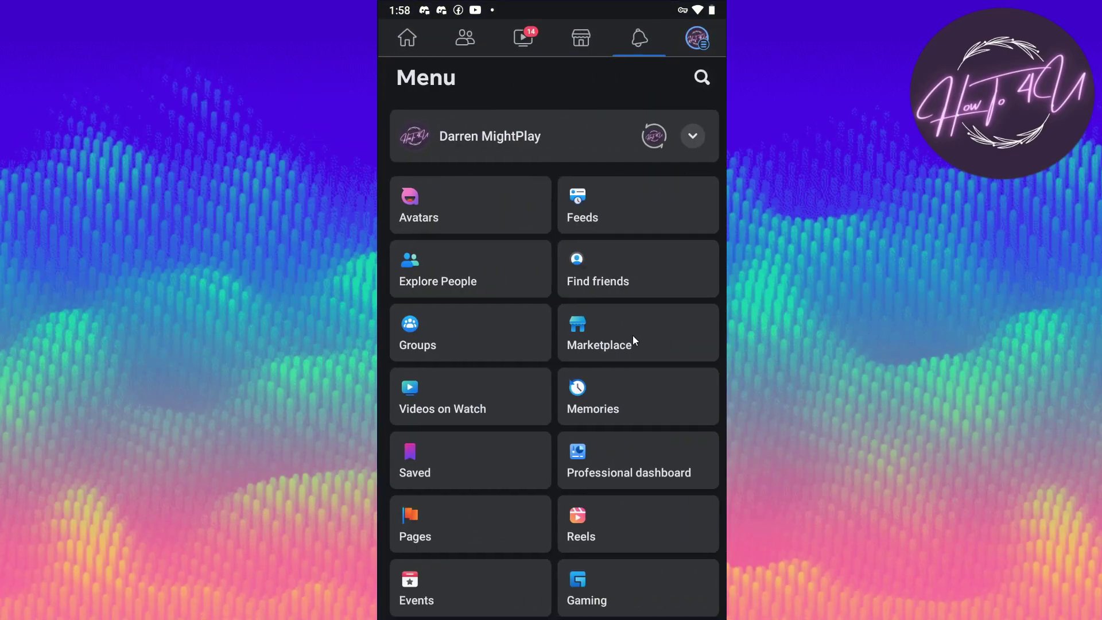
{"action": "left_click_drag", "start_coordinate": [570, 435], "coordinate": [574, 300]}
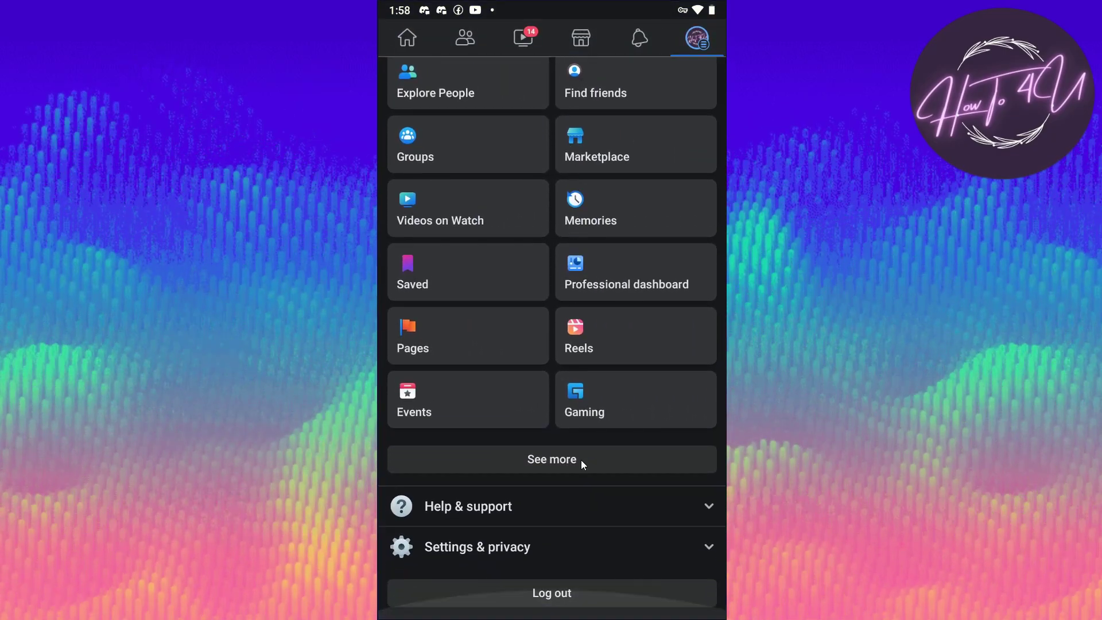
{"action": "left_click", "coordinate": [548, 559]}
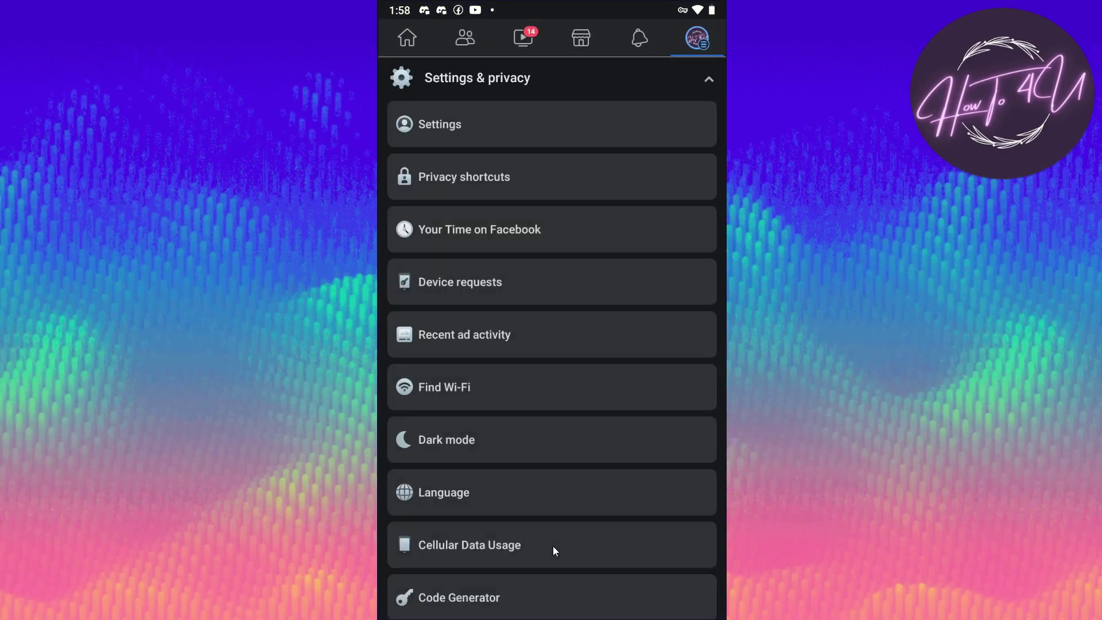
{"action": "left_click", "coordinate": [493, 127]}
Open the Facebook profile from the Profiles list in Meta's Accounts Center.
{"action": "left_click_drag", "start_coordinate": [583, 374], "coordinate": [597, 277]}
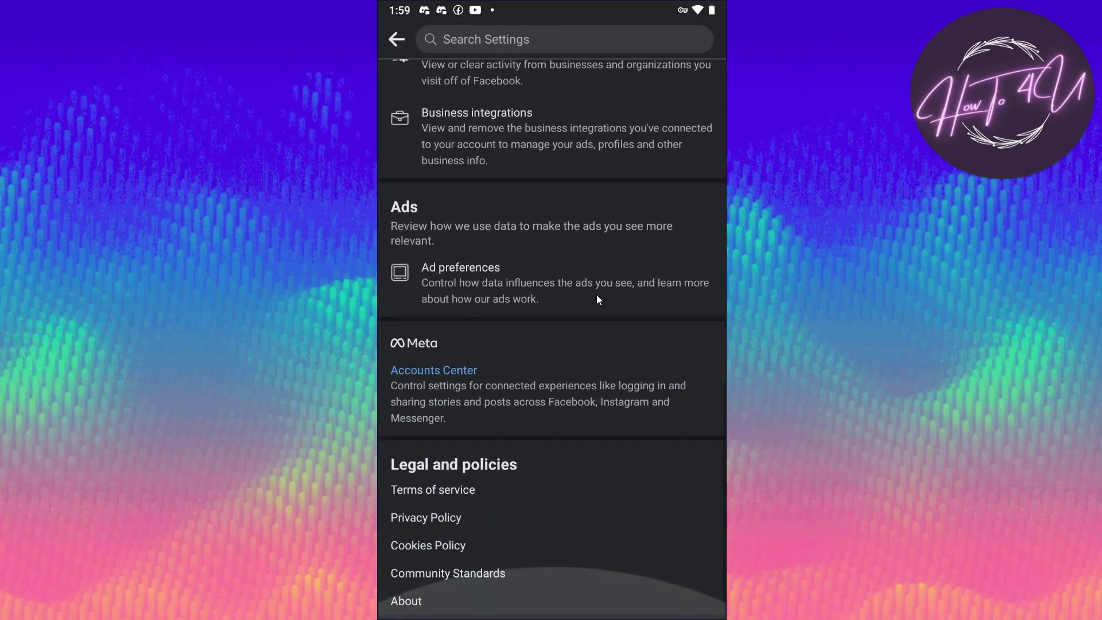
{"action": "left_click", "coordinate": [498, 375]}
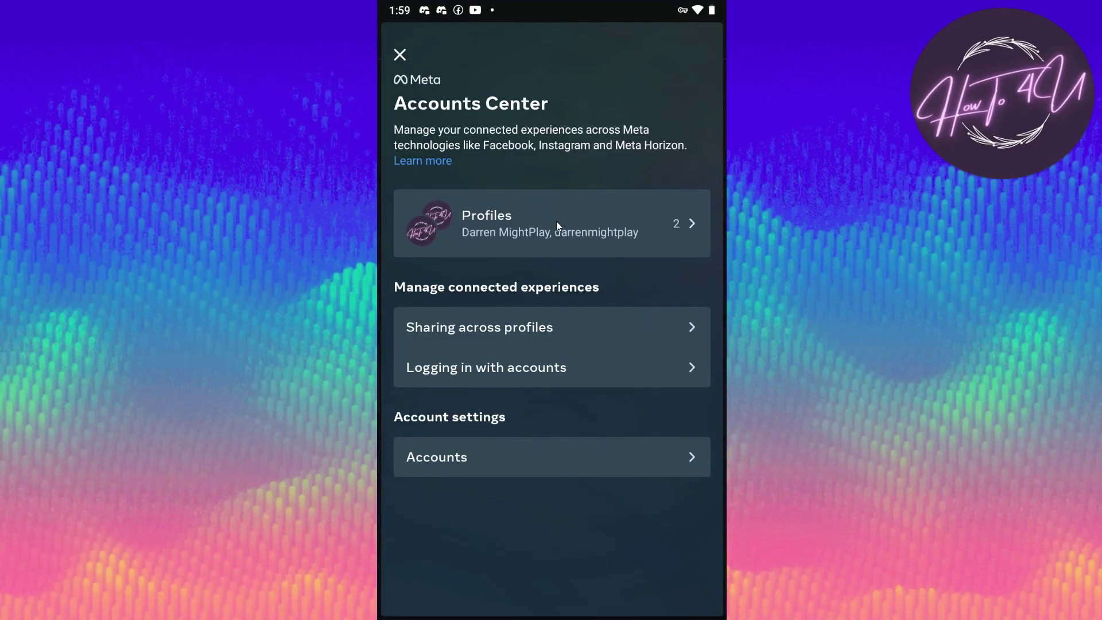
{"action": "left_click", "coordinate": [556, 223]}
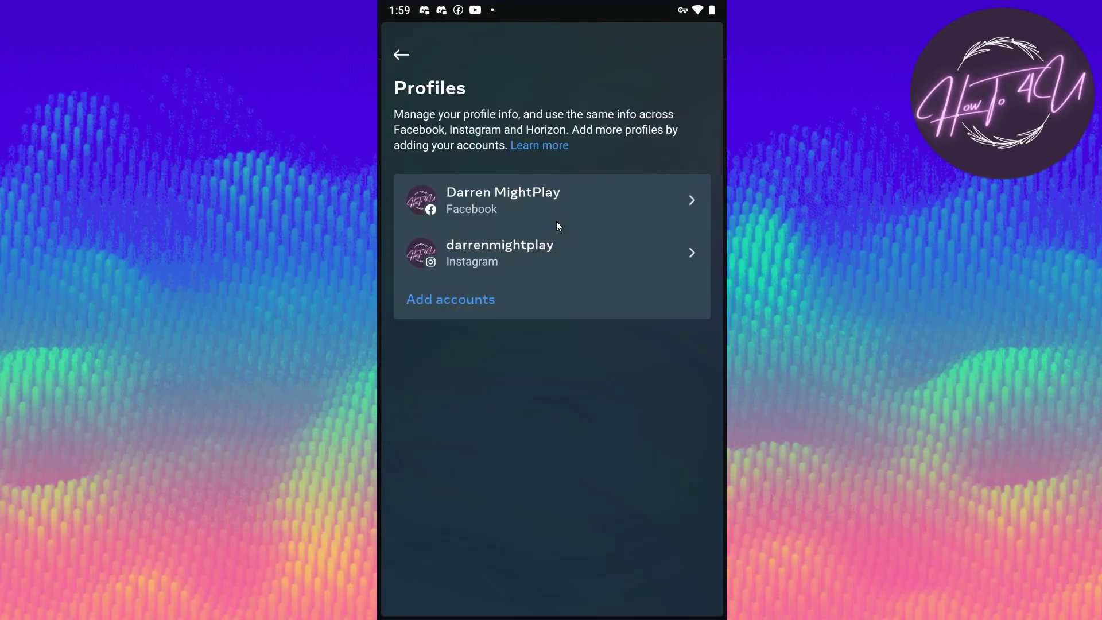
{"action": "left_click", "coordinate": [537, 209]}
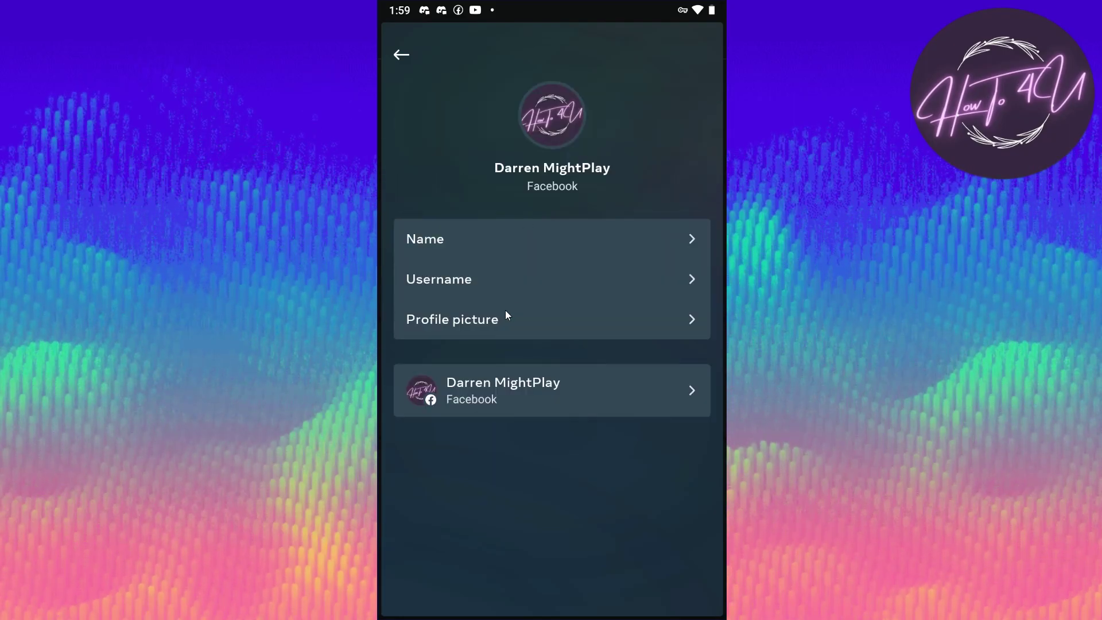
Clear the last name in the Facebook profile's name settings, review the change and save it.
{"action": "left_click", "coordinate": [500, 236]}
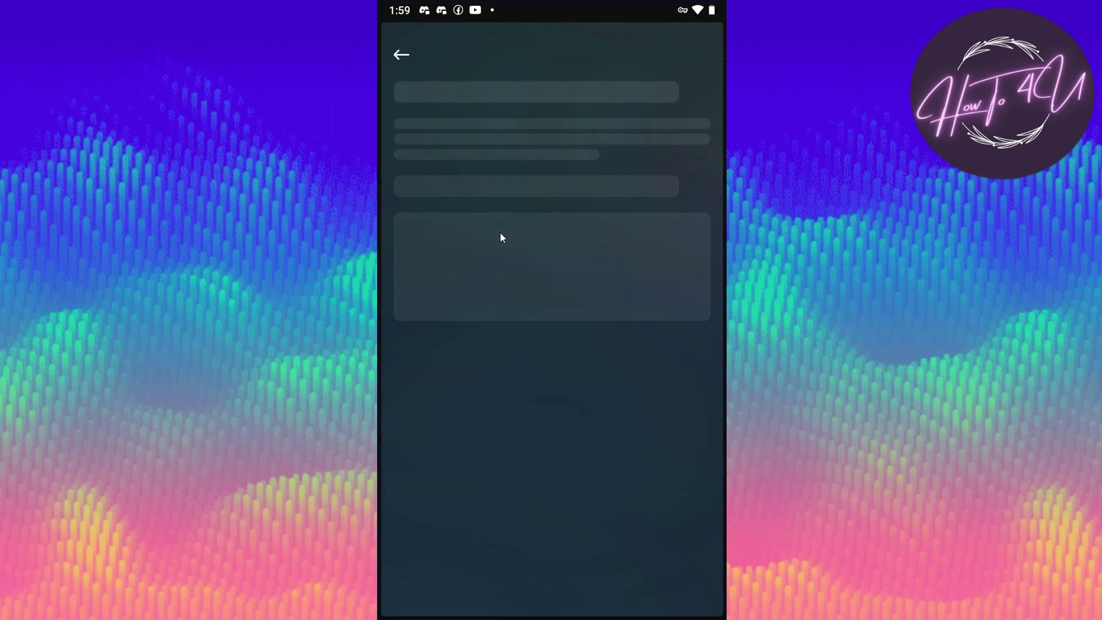
{"action": "left_click", "coordinate": [505, 263]}
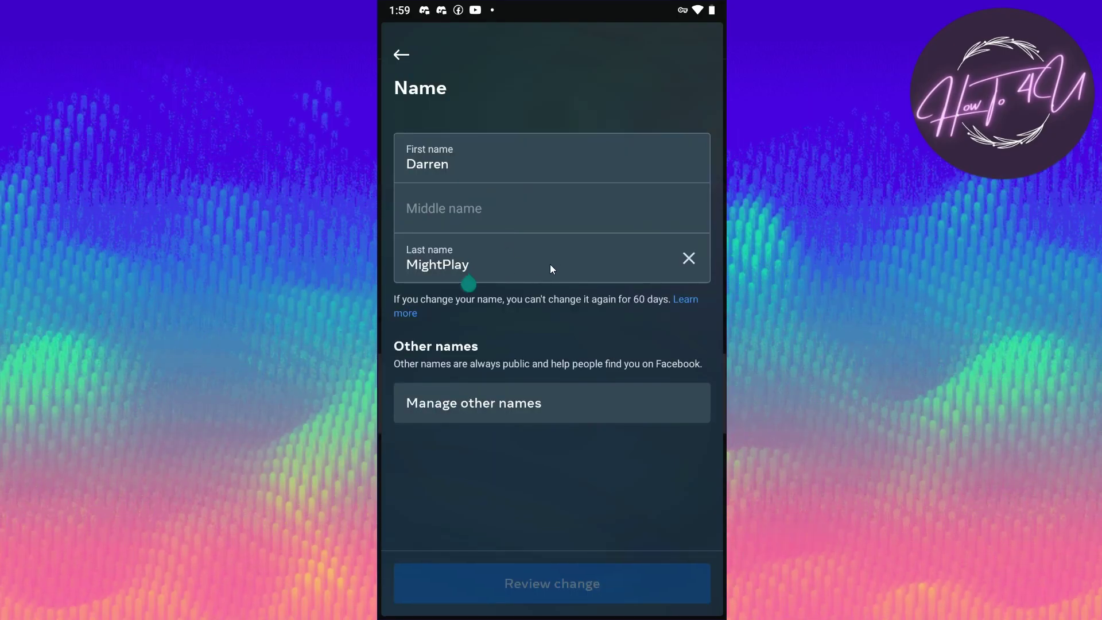
{"action": "left_click", "coordinate": [687, 258]}
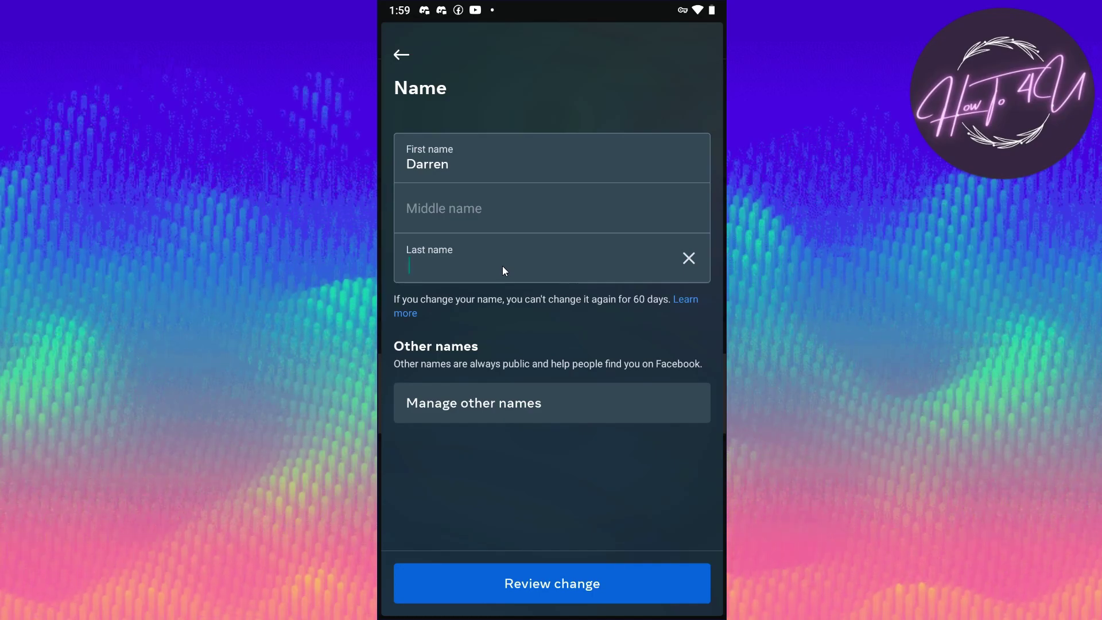
{"action": "left_click", "coordinate": [549, 580]}
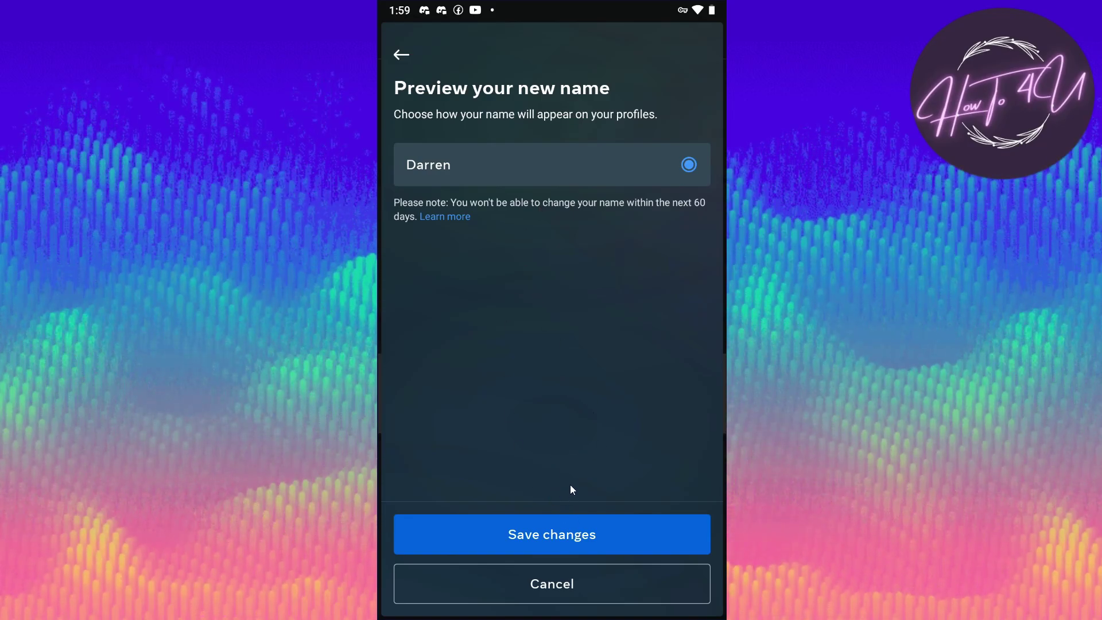
{"action": "left_click", "coordinate": [554, 540]}
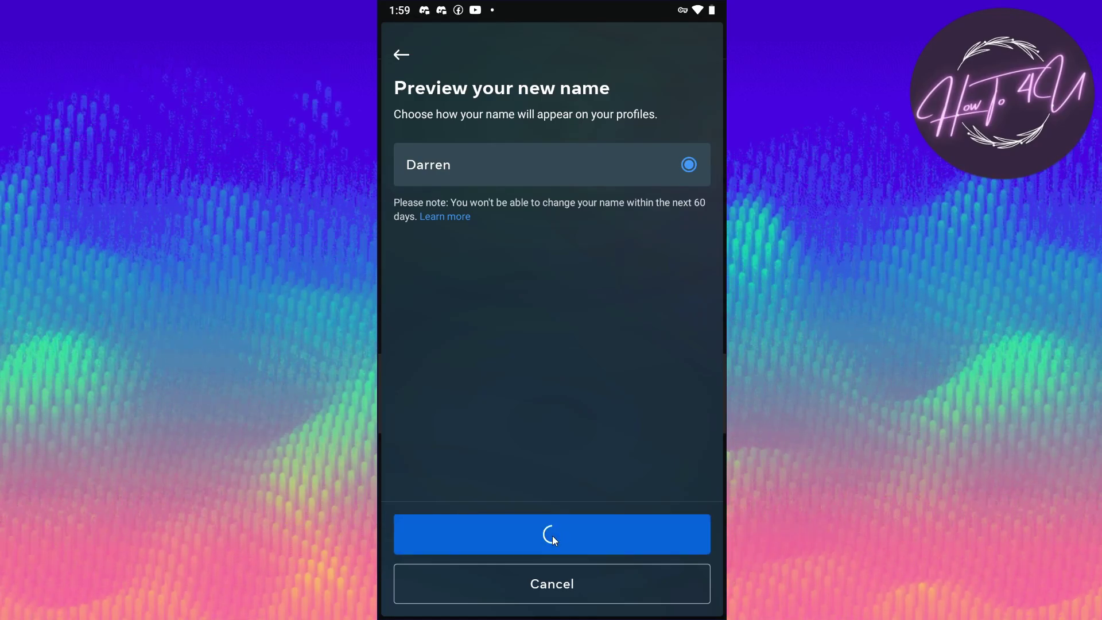